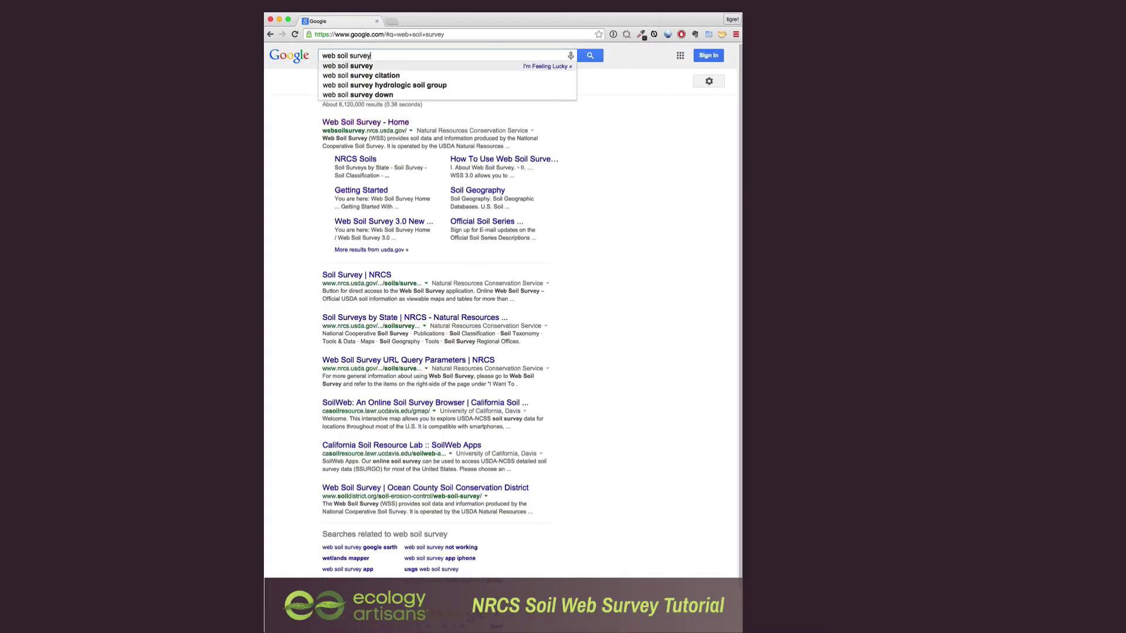
Step: Search Google for web soil survey, open the 'Web Soil Survey - Home' result and start WSS
key(Down)
key(Return)
click(399, 124)
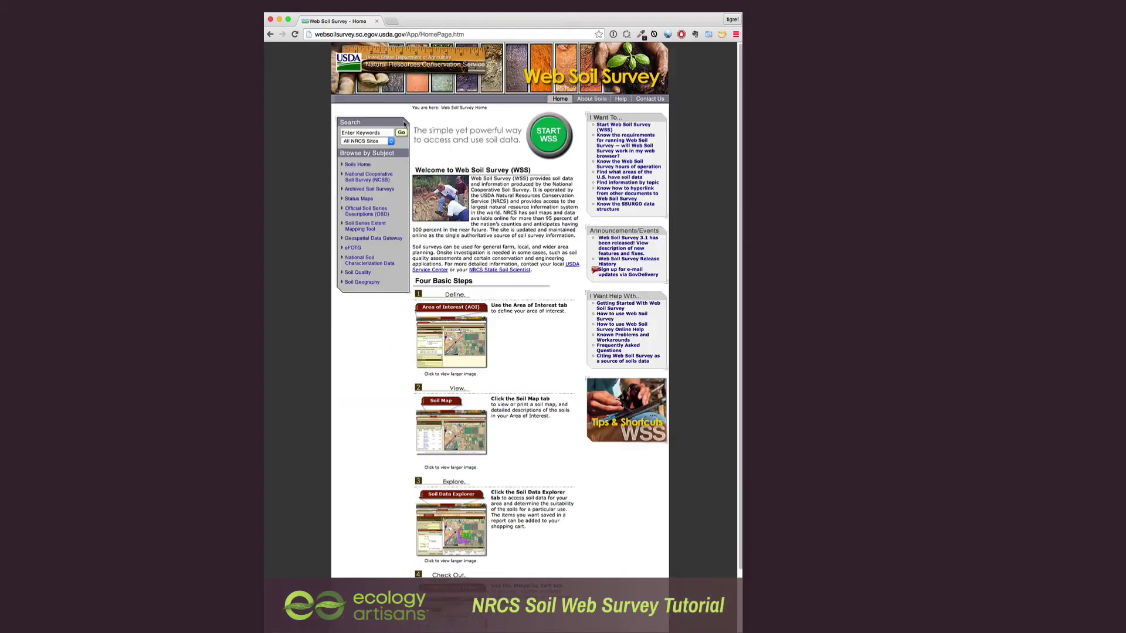
click(541, 138)
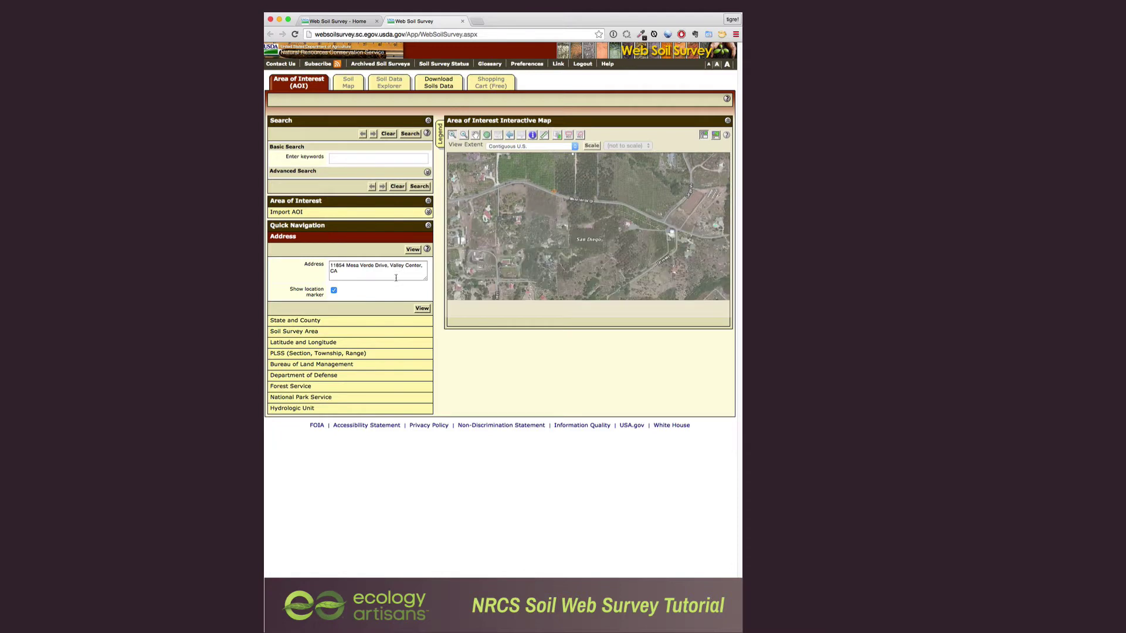
Step: Look up the farm's street address via Quick Navigation > Address and drag-zoom onto the property
click(428, 226)
click(428, 227)
click(398, 237)
click(397, 236)
triple_click(384, 271)
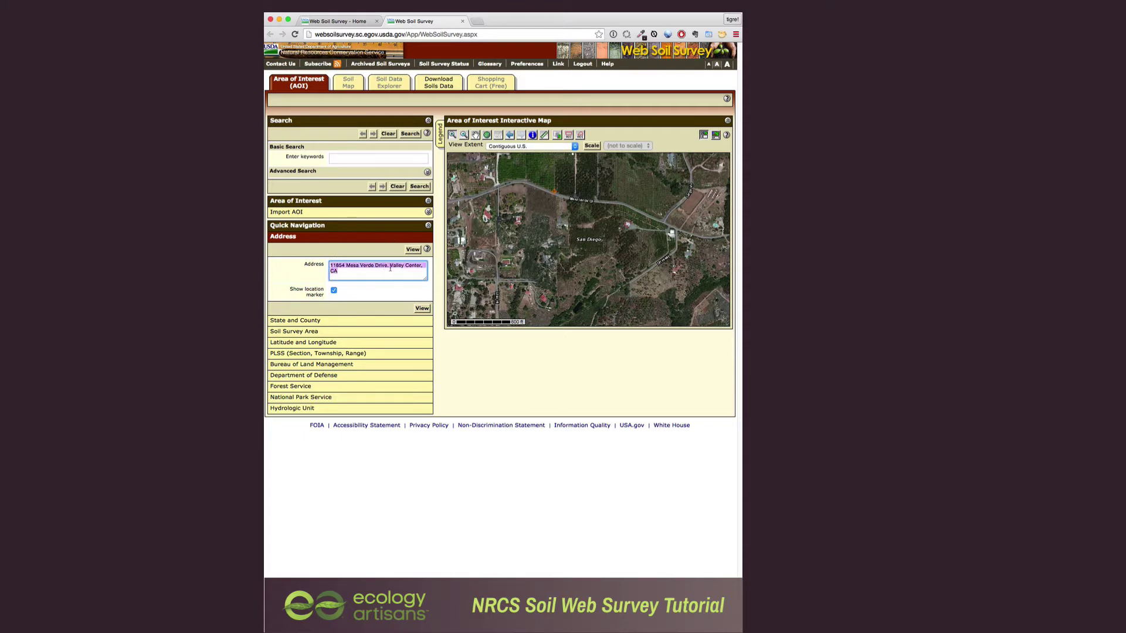
click(390, 269)
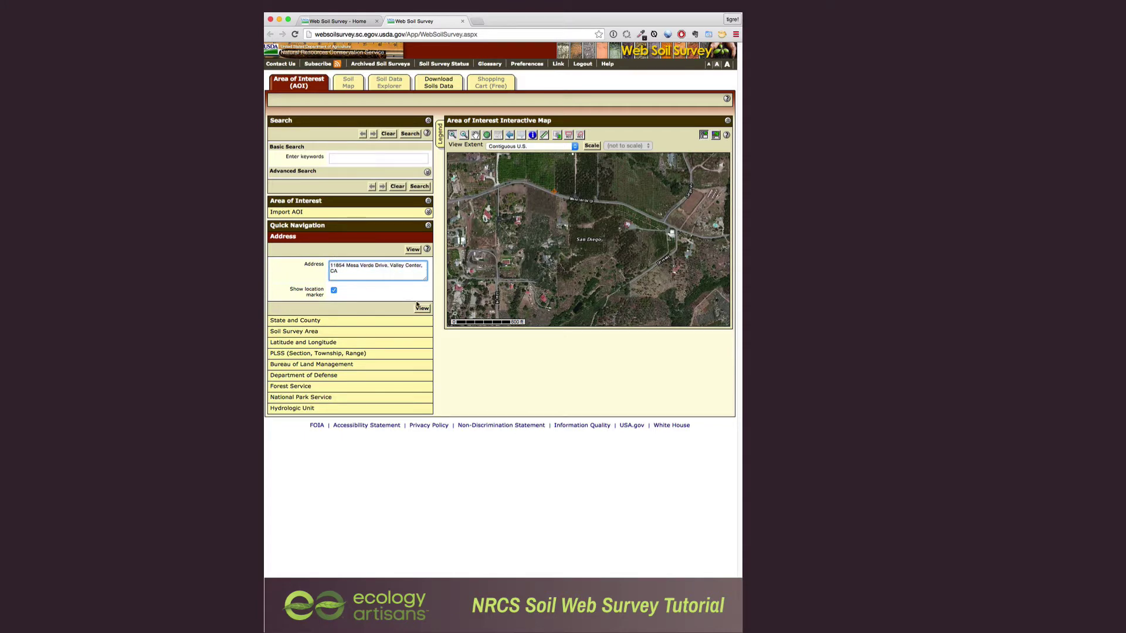
click(414, 249)
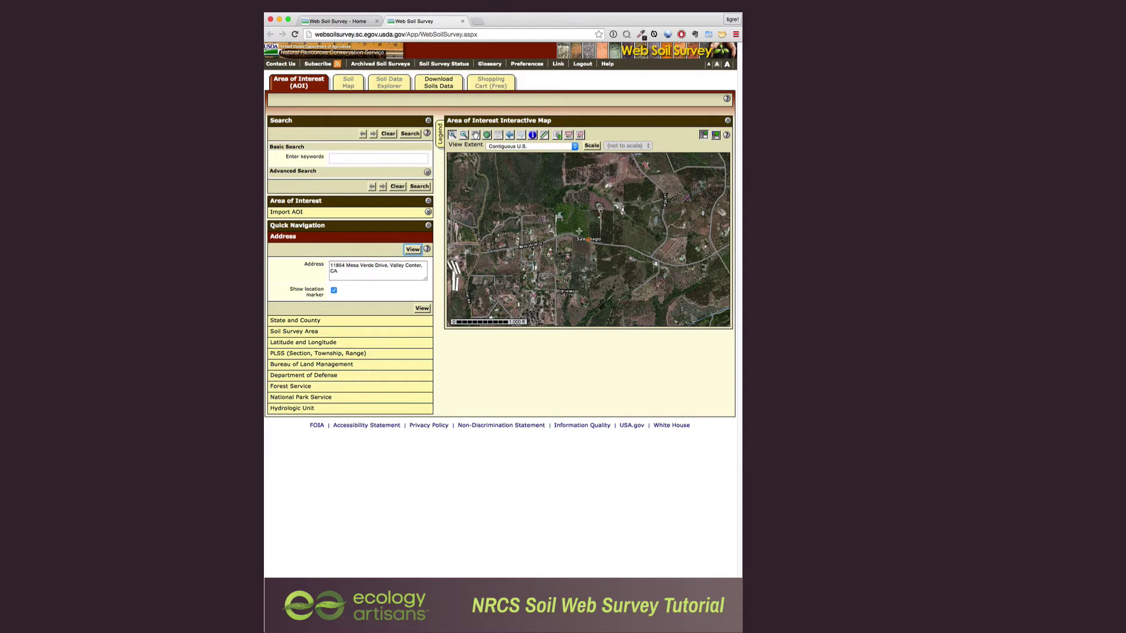
drag(575, 227, 643, 316)
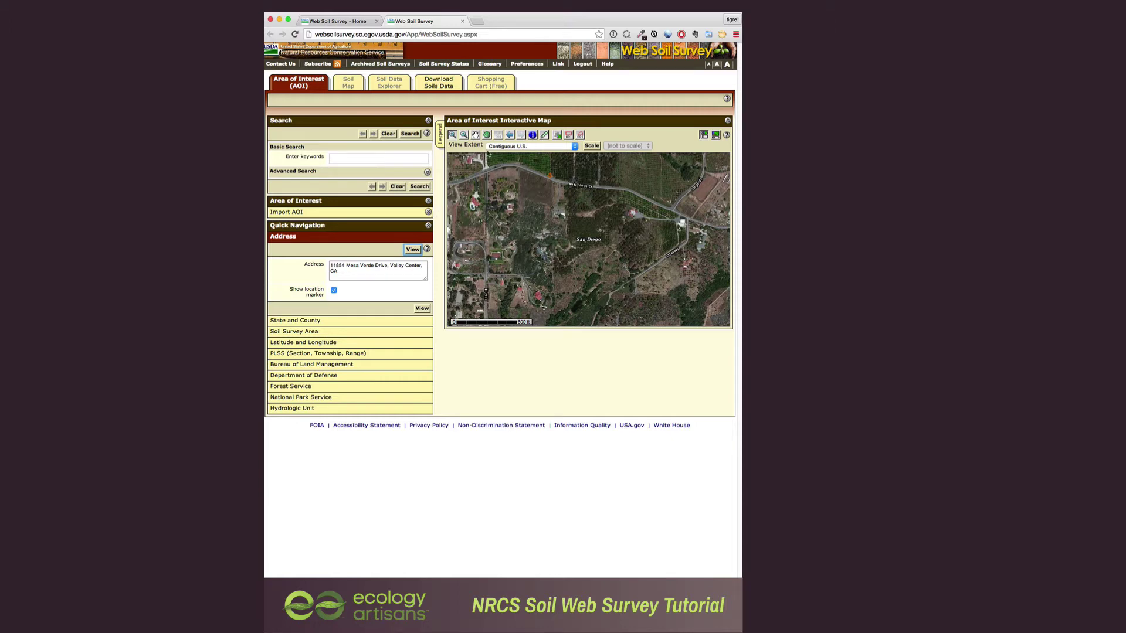
Step: Draw a six-corner AOI polygon around the farm parcel, closing it at the top-right corner
click(580, 136)
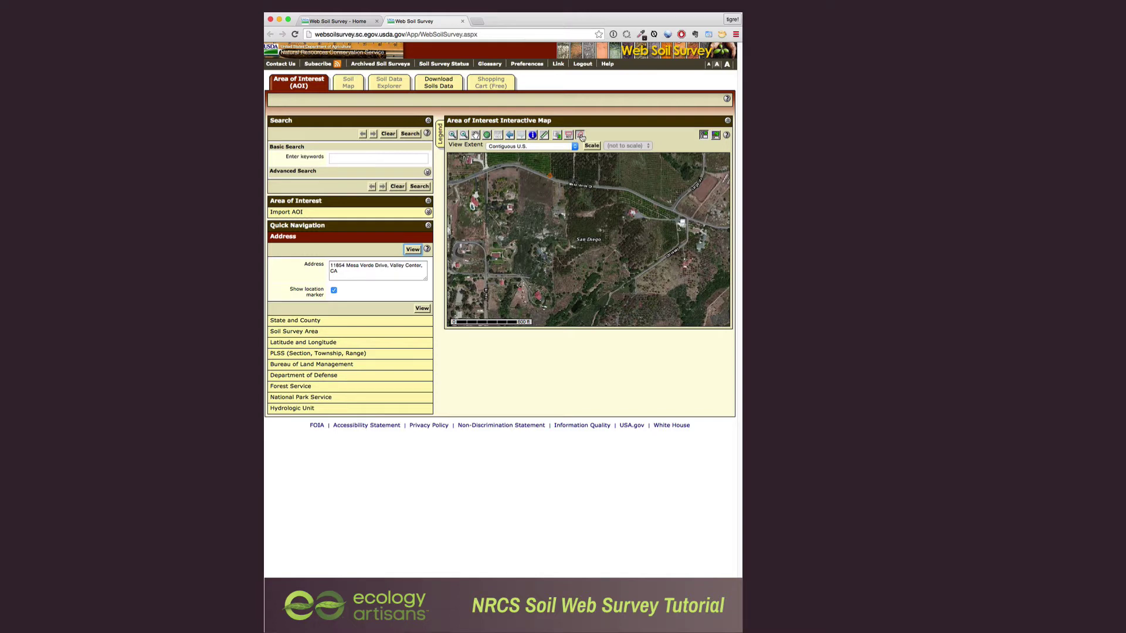
click(569, 185)
click(567, 238)
click(556, 240)
click(551, 325)
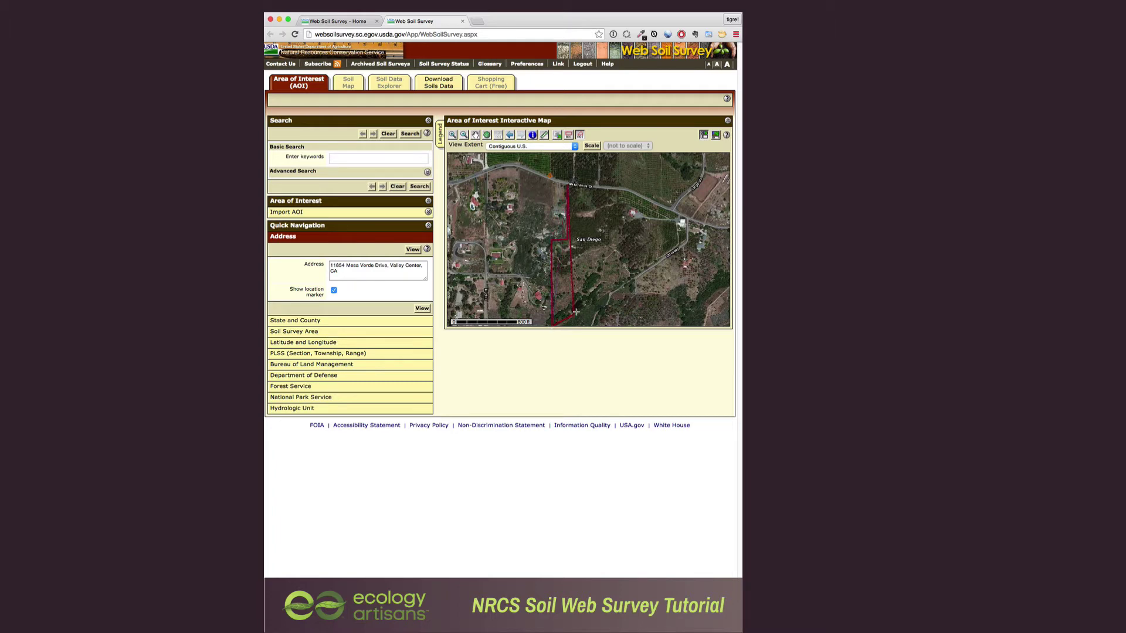
click(621, 285)
double_click(620, 190)
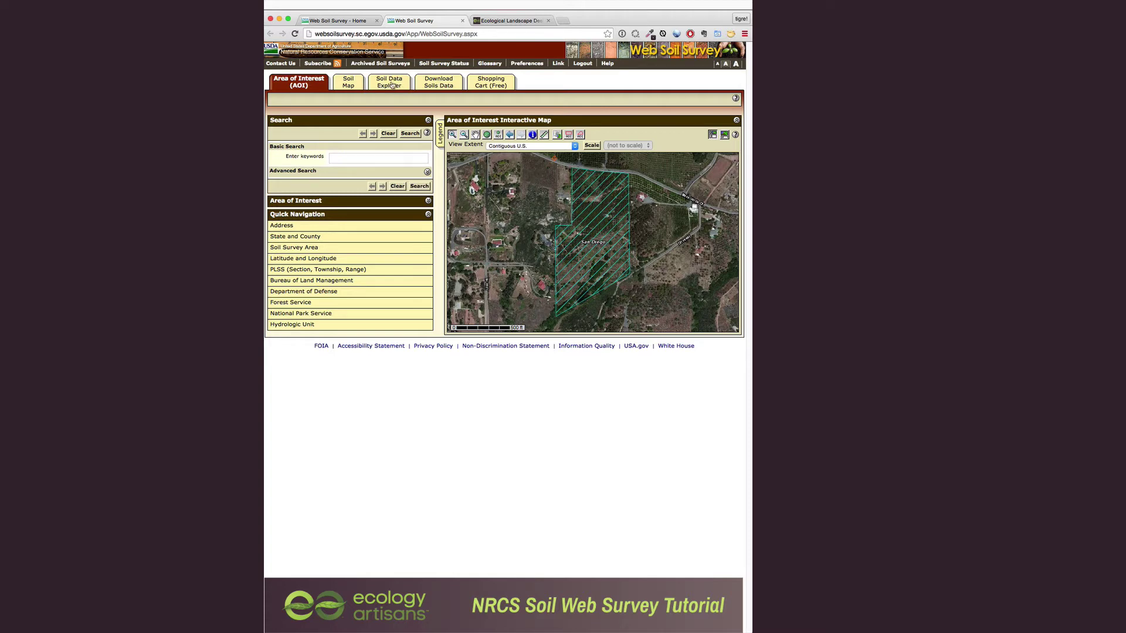
Step: In Soil Data Explorer, expand Vegetative Productivity and briefly view the Iowa Corn Suitability Rating (CSR2) options
click(391, 85)
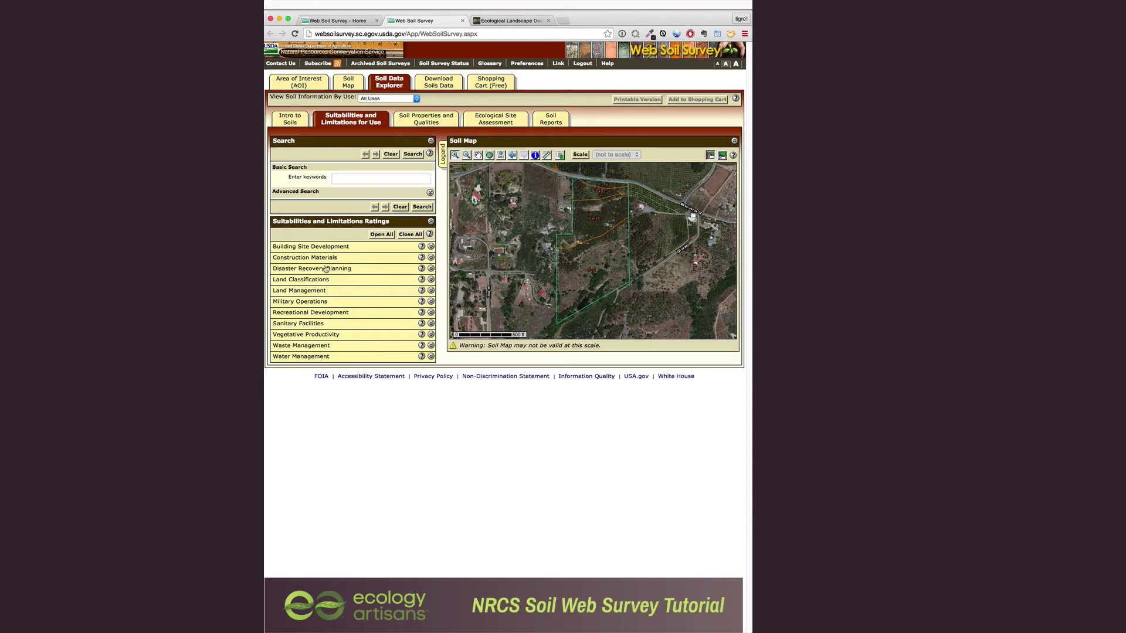
click(353, 334)
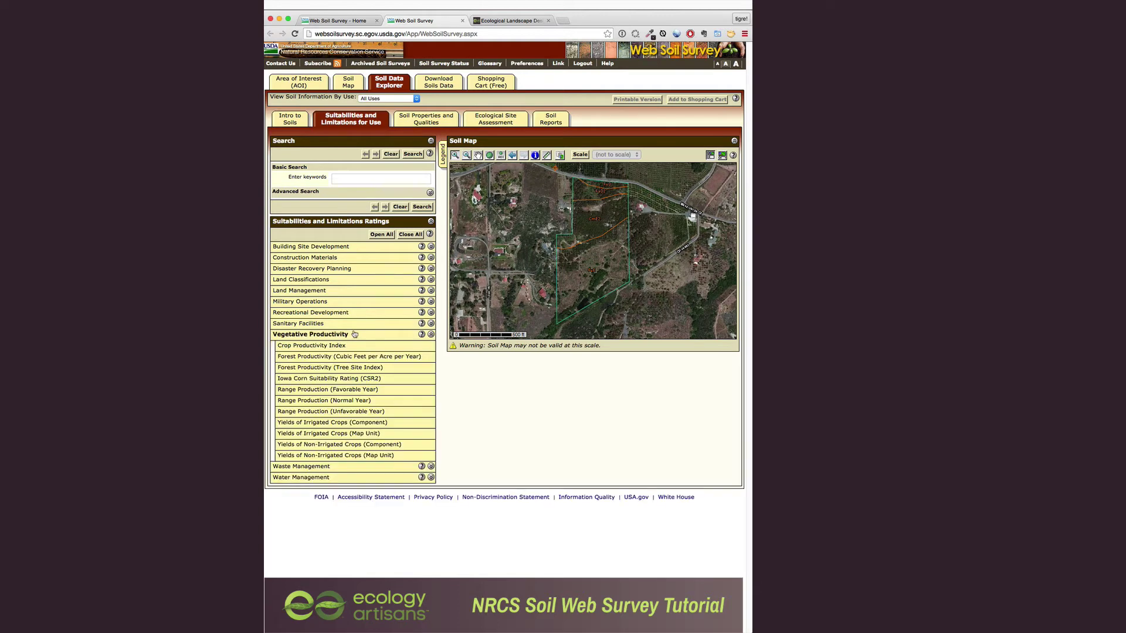
click(346, 379)
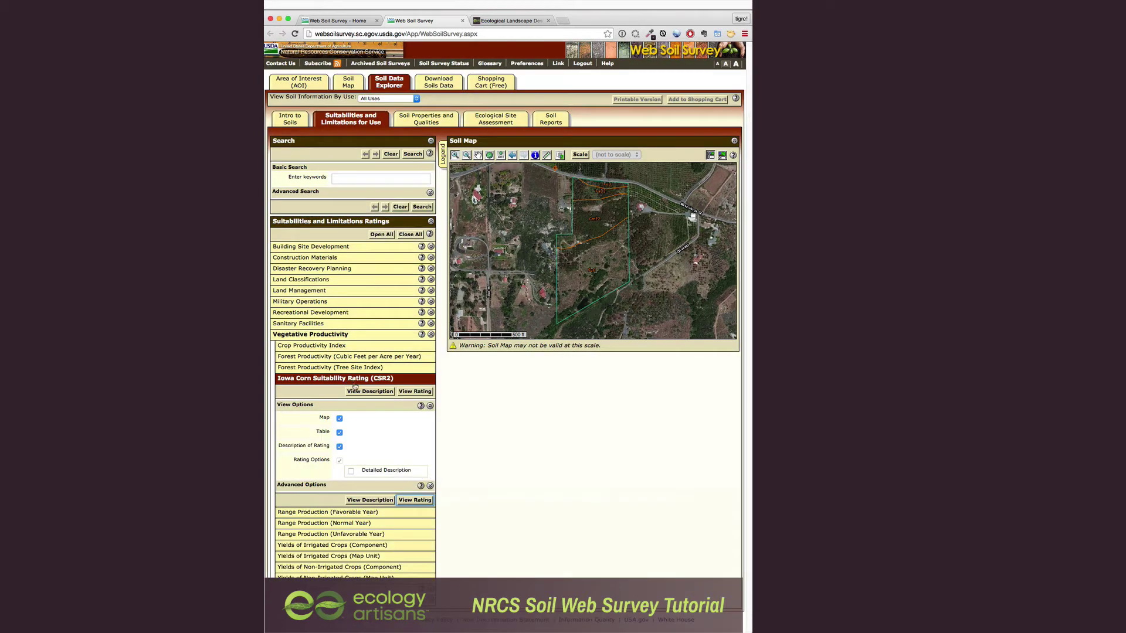
click(398, 380)
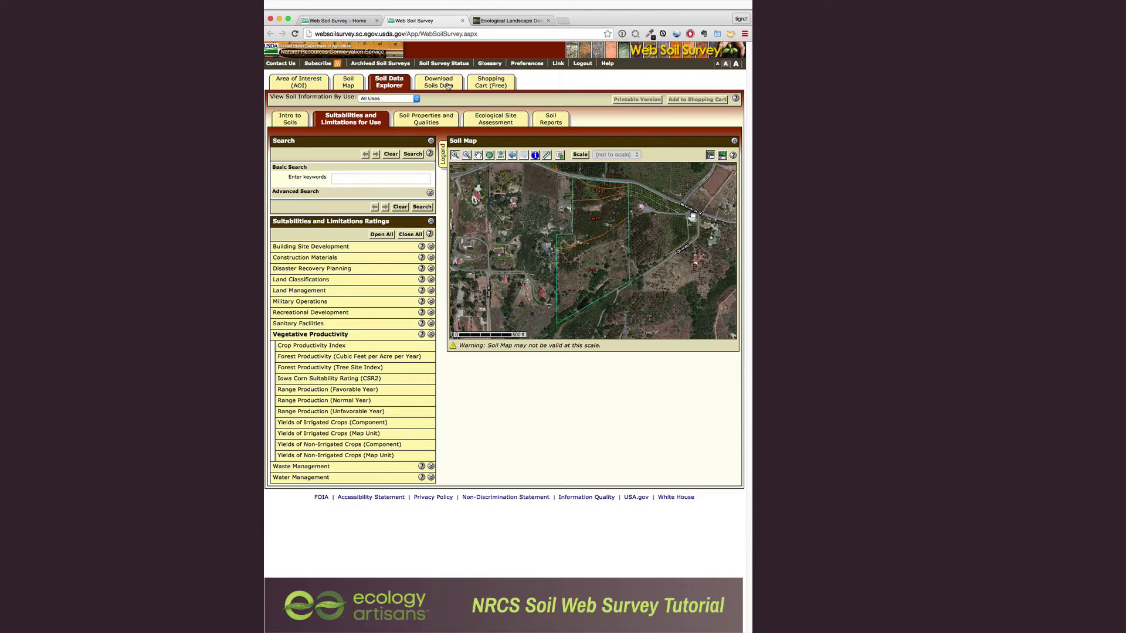
Step: Show the Soil Map tab: four map units totalling 16.8 acres, mostly FvE at 60.0%
click(349, 85)
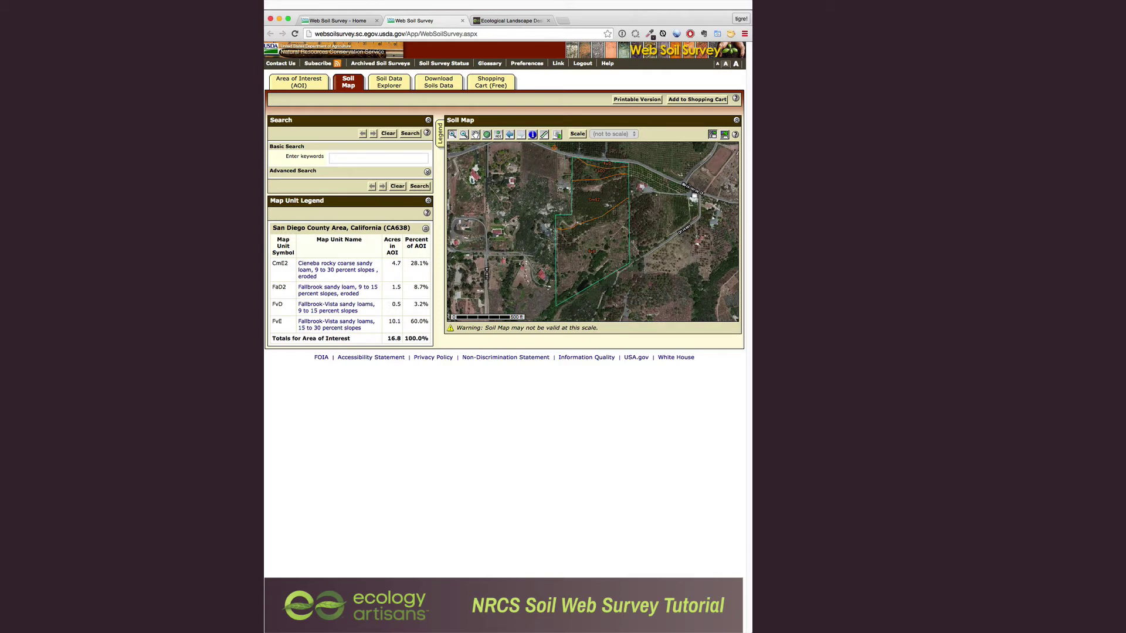
Step: Review the report's custom subtitle in the Shopping Cart, then check out with Get now delivery
click(504, 85)
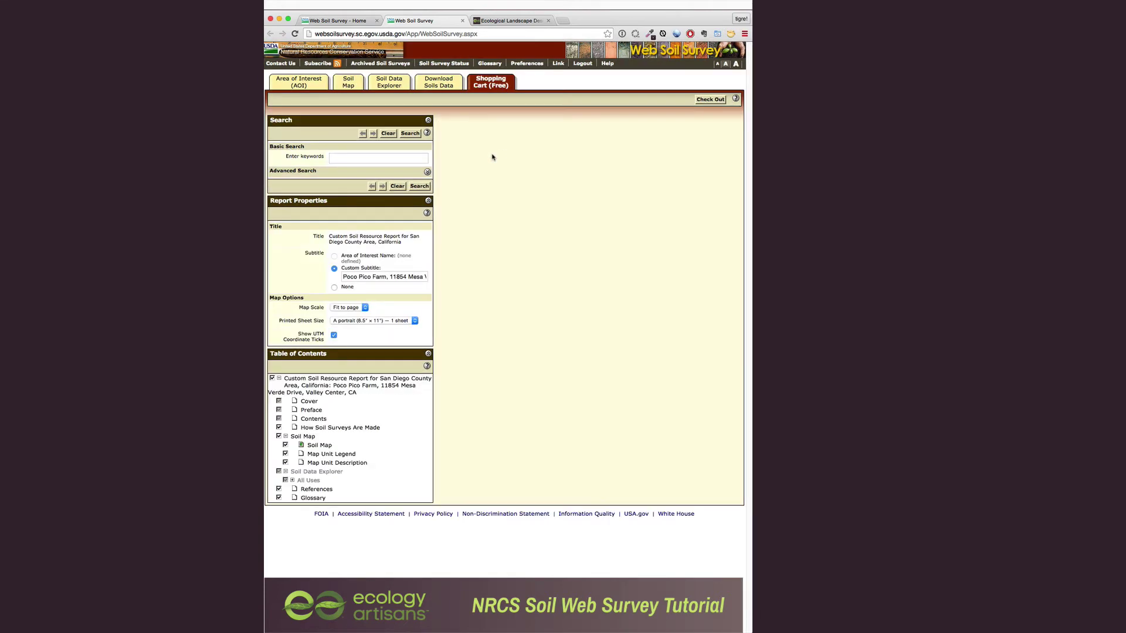
click(378, 277)
triple_click(371, 277)
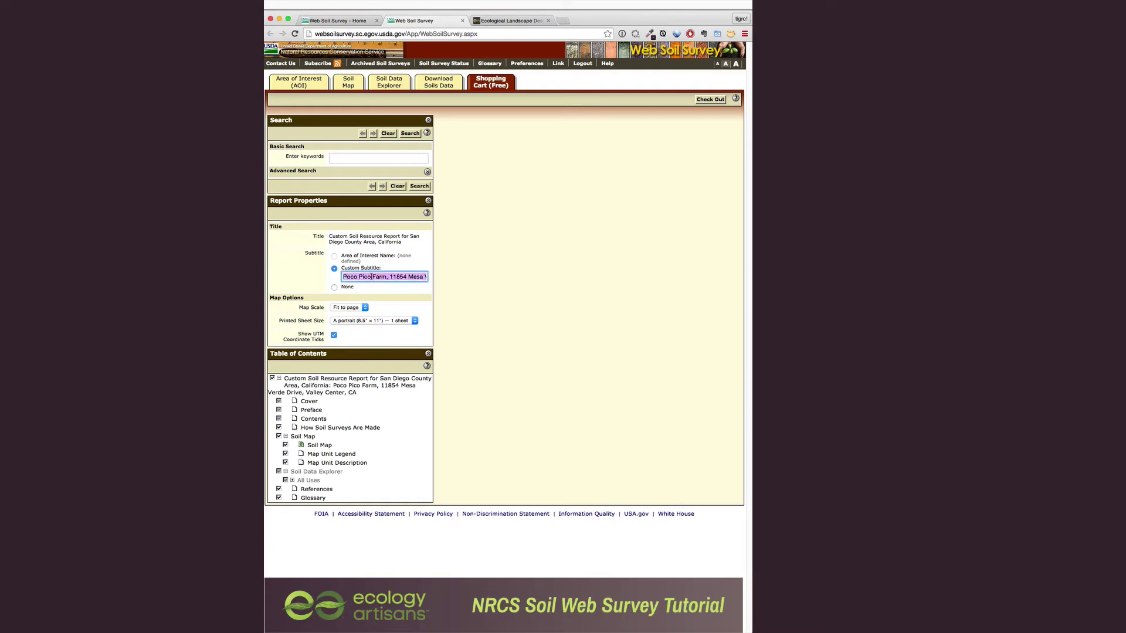
click(334, 336)
click(704, 100)
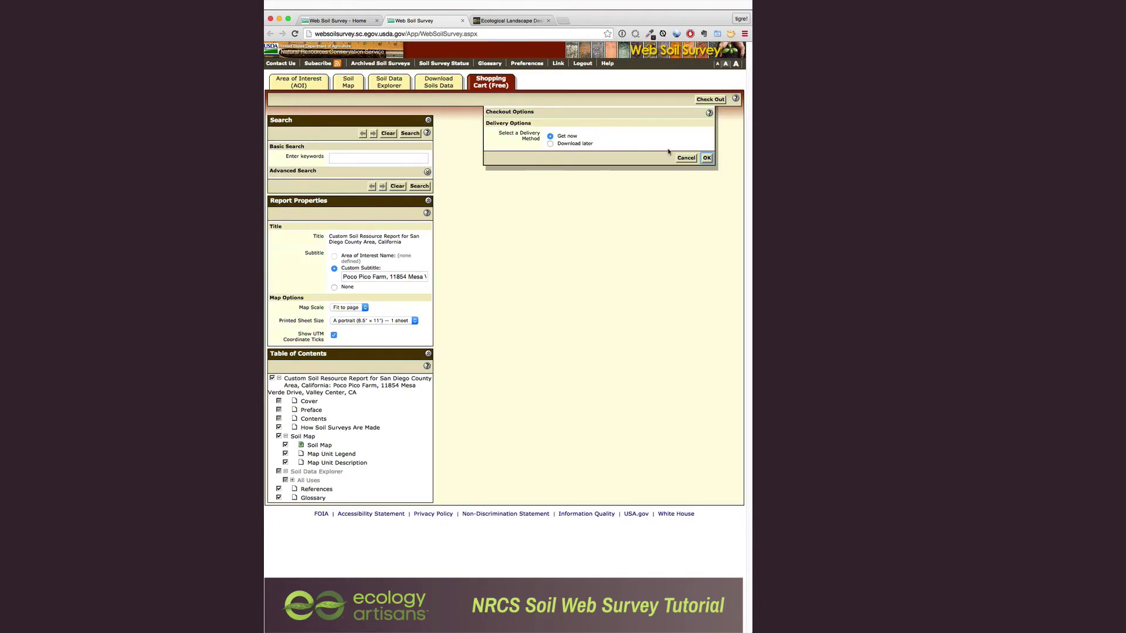
click(705, 159)
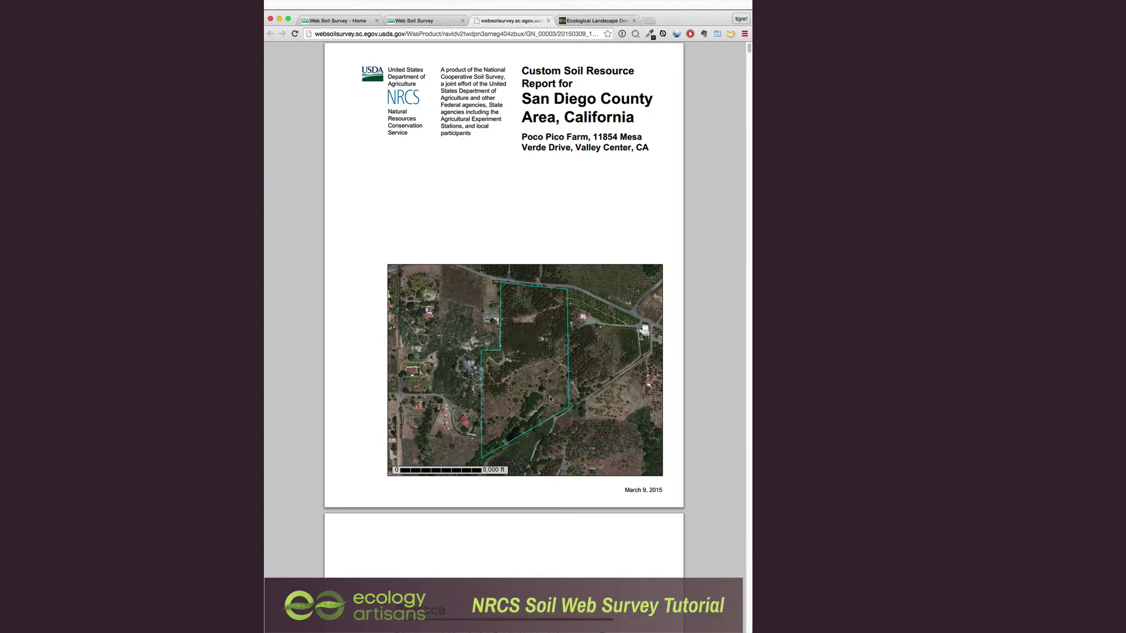
Step: Scroll the Custom Soil Resource Report PDF past the Preface and Contents to page 7, Soil Map
scroll(555, 399, down, 5)
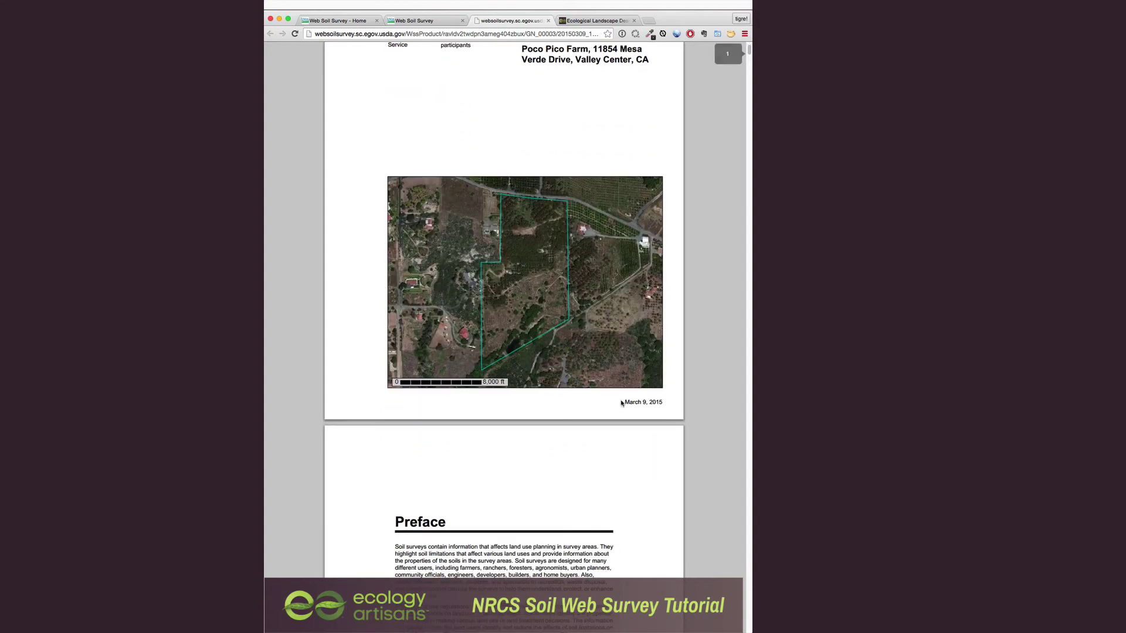
scroll(622, 402, down, 15)
scroll(622, 402, down, 20)
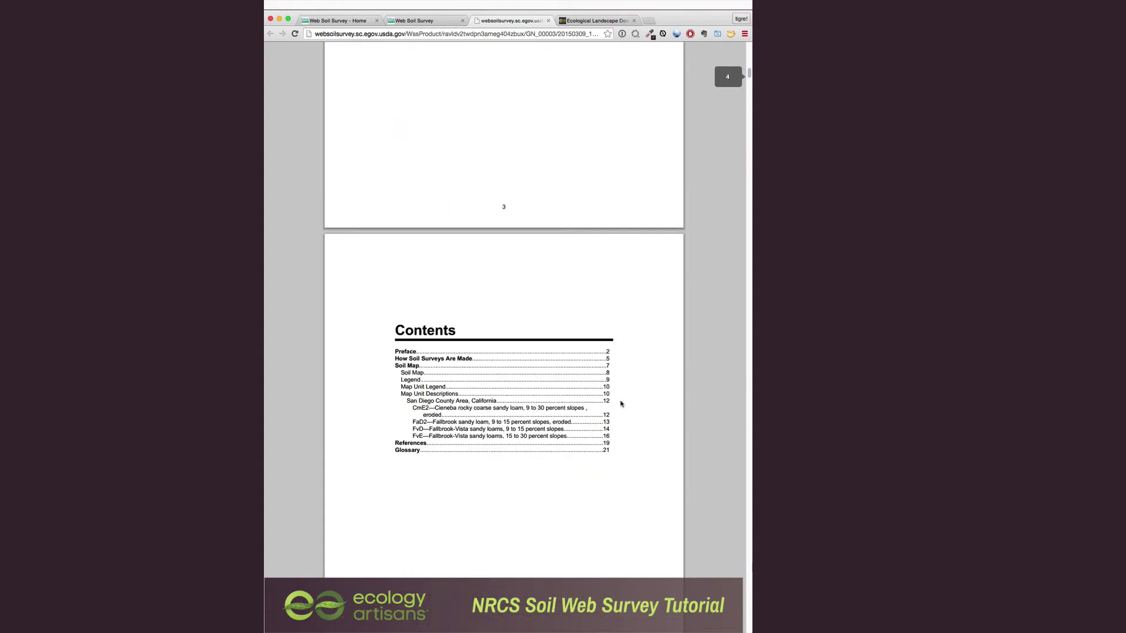
scroll(622, 401, down, 5)
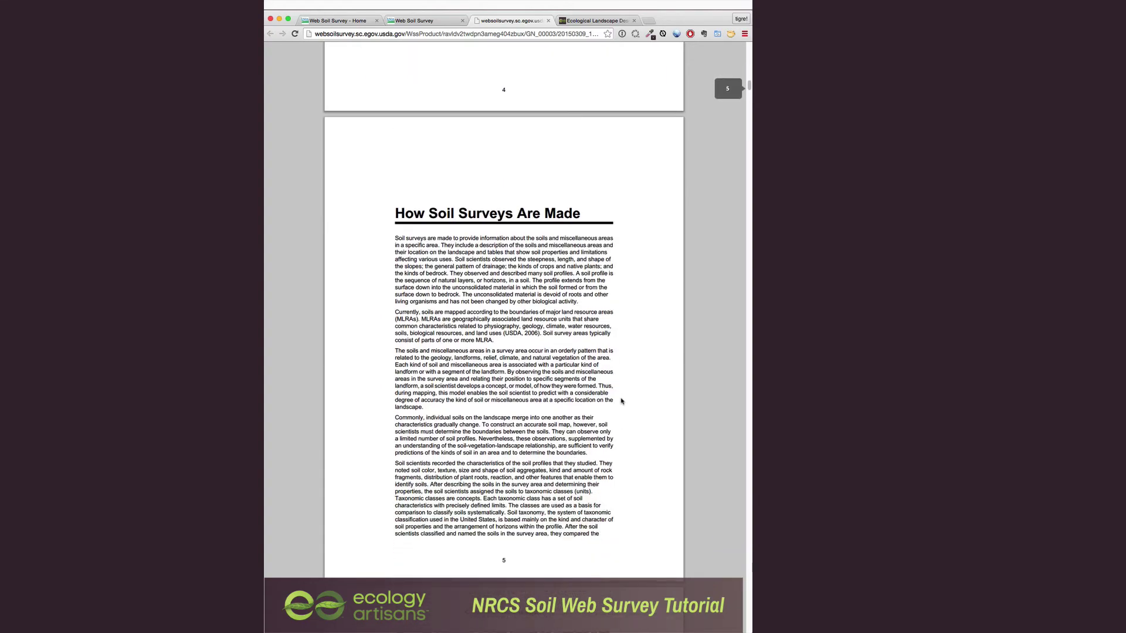
scroll(623, 398, down, 1)
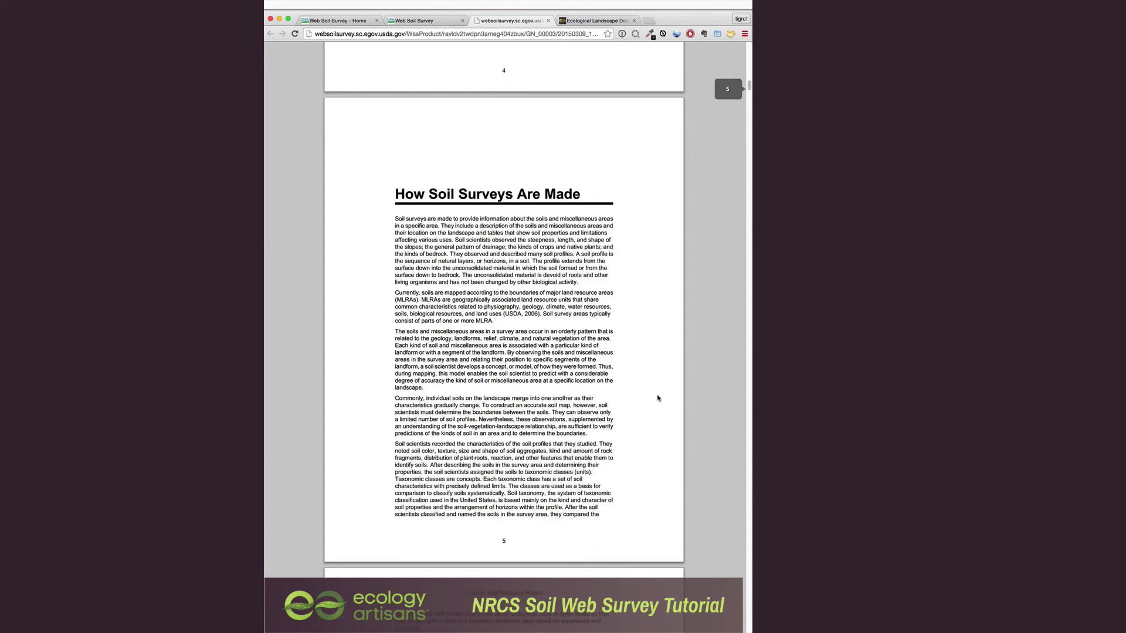
scroll(656, 399, down, 3)
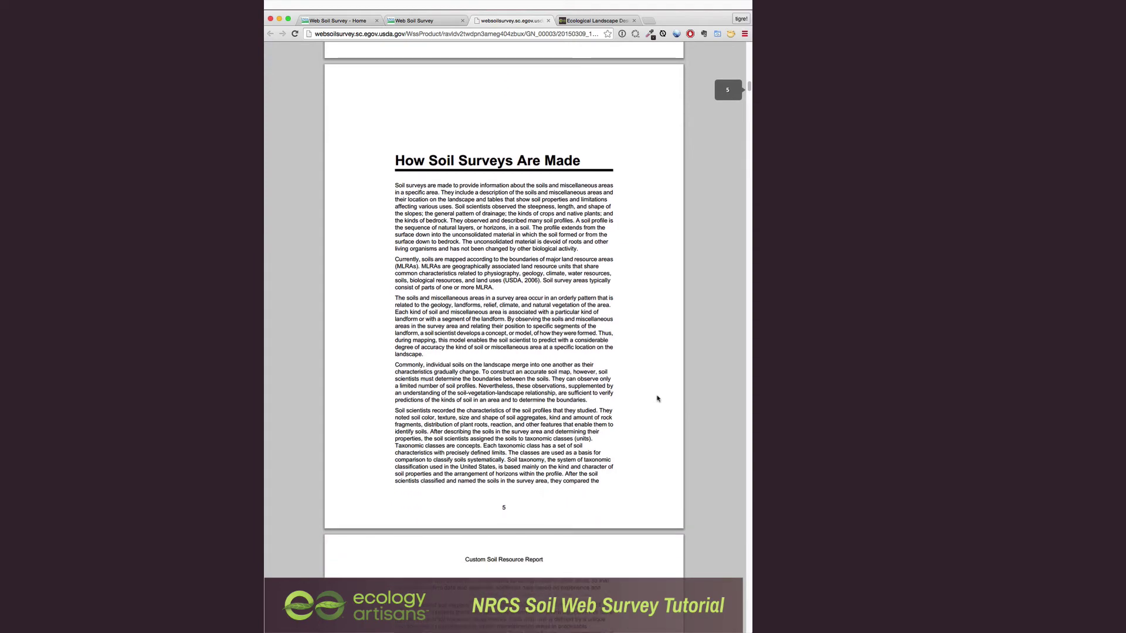
scroll(656, 399, down, 15)
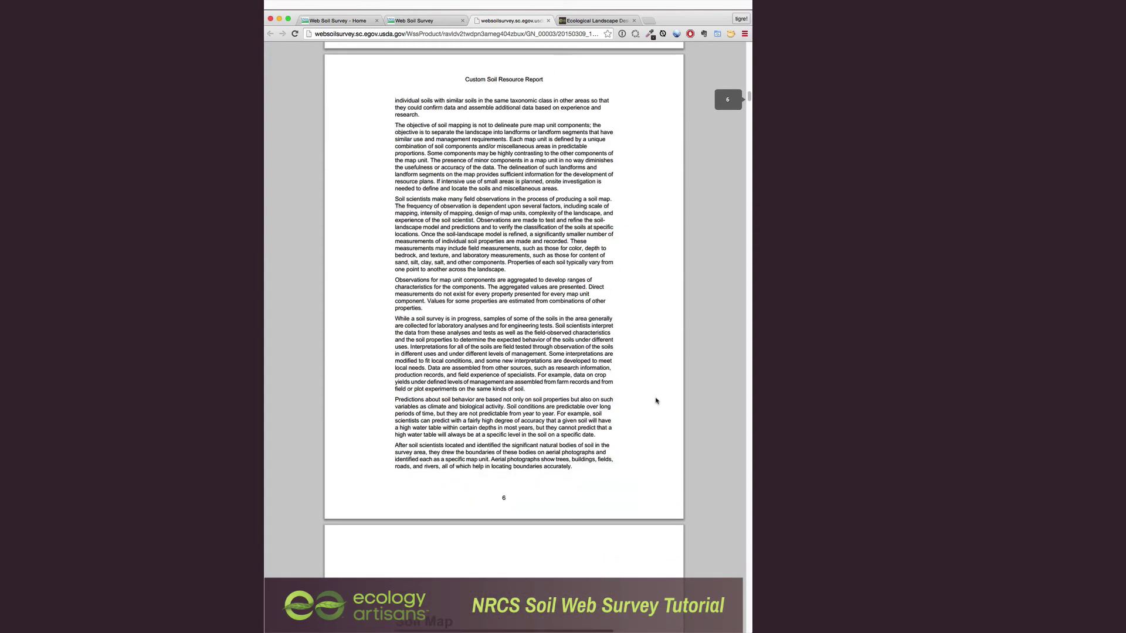
scroll(656, 401, down, 10)
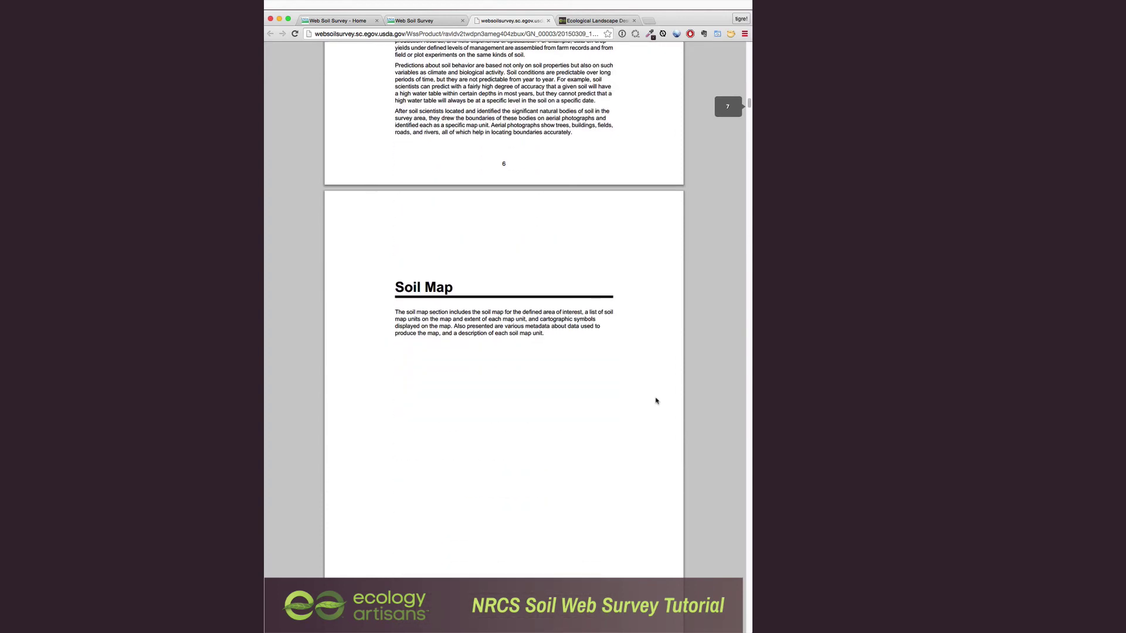
scroll(656, 401, down, 3)
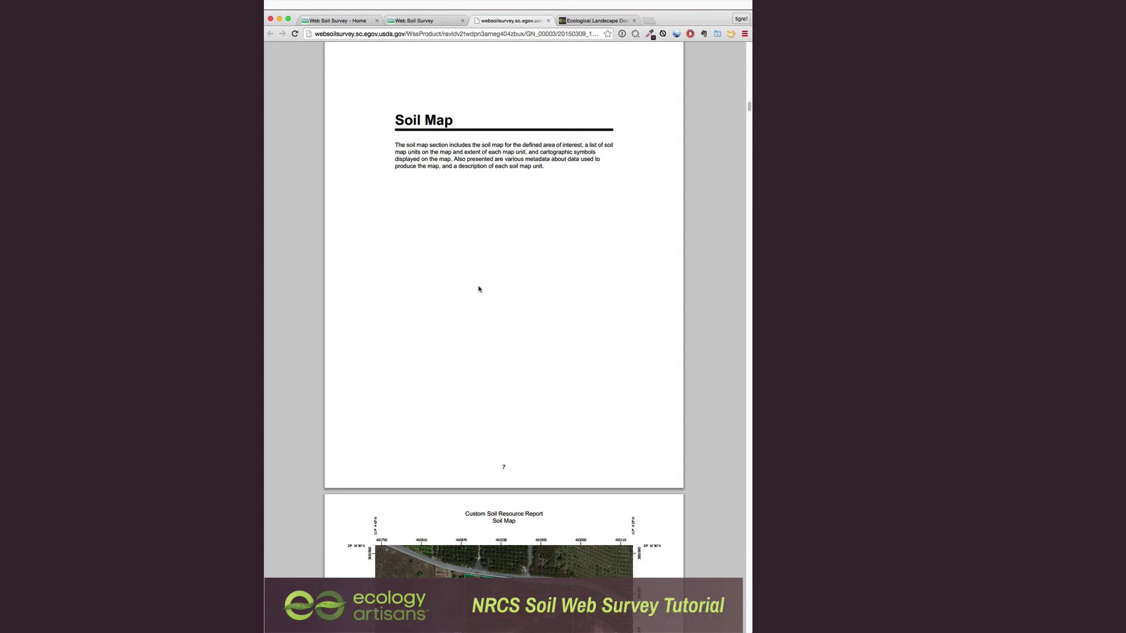
Step: Scroll the report through the page 8 soil map and the map unit legend
scroll(577, 354, down, 5)
scroll(577, 354, down, 2)
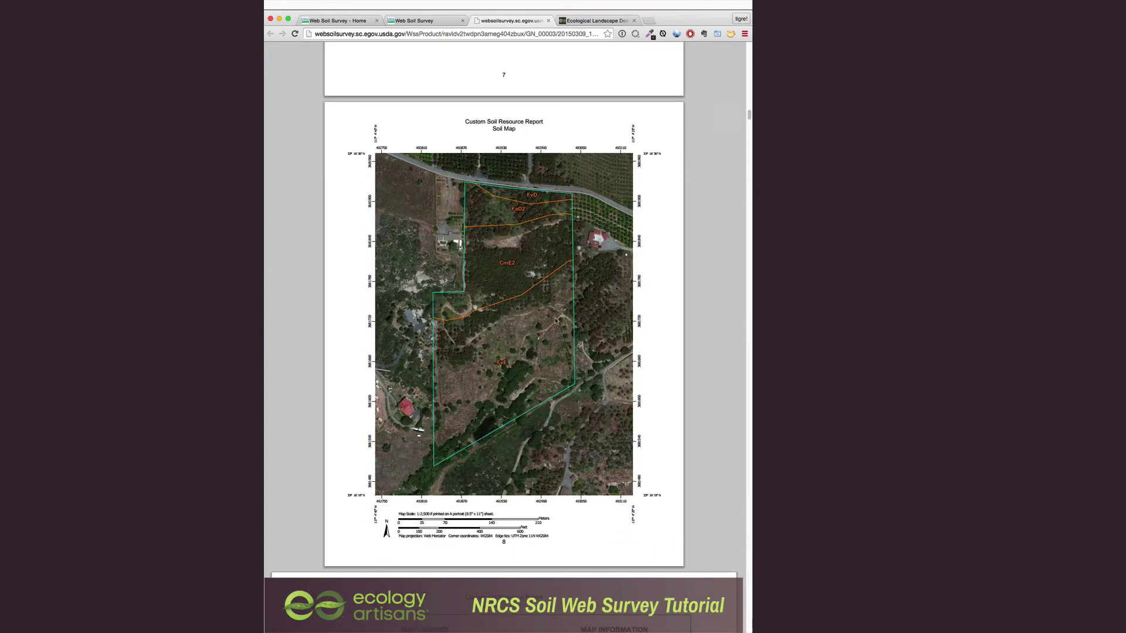
scroll(555, 318, down, 1)
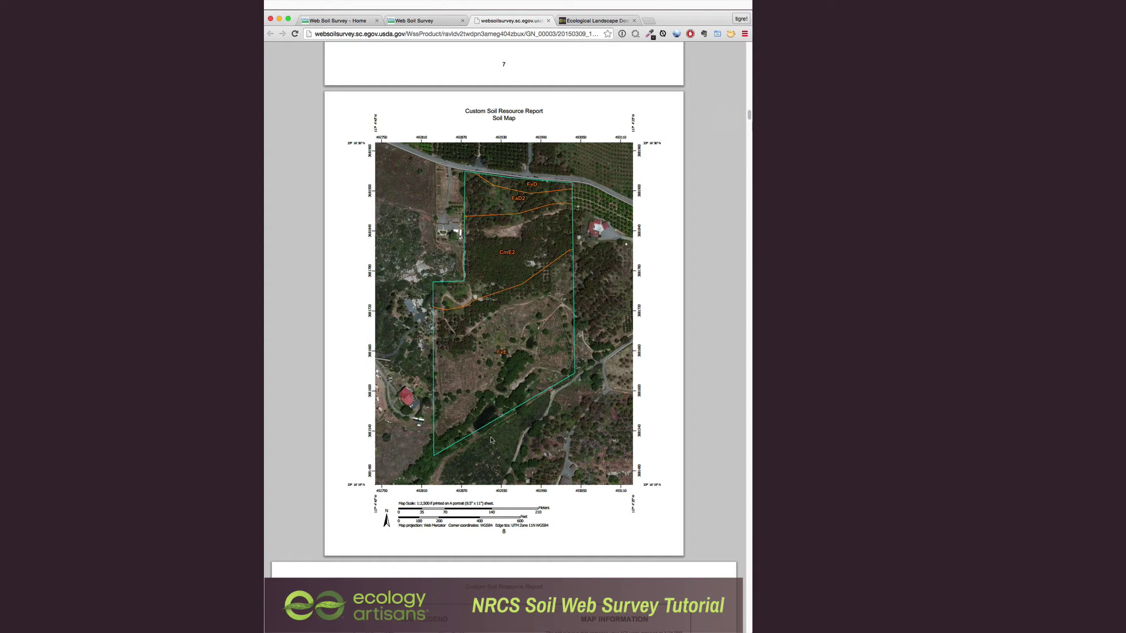
scroll(584, 476, down, 1)
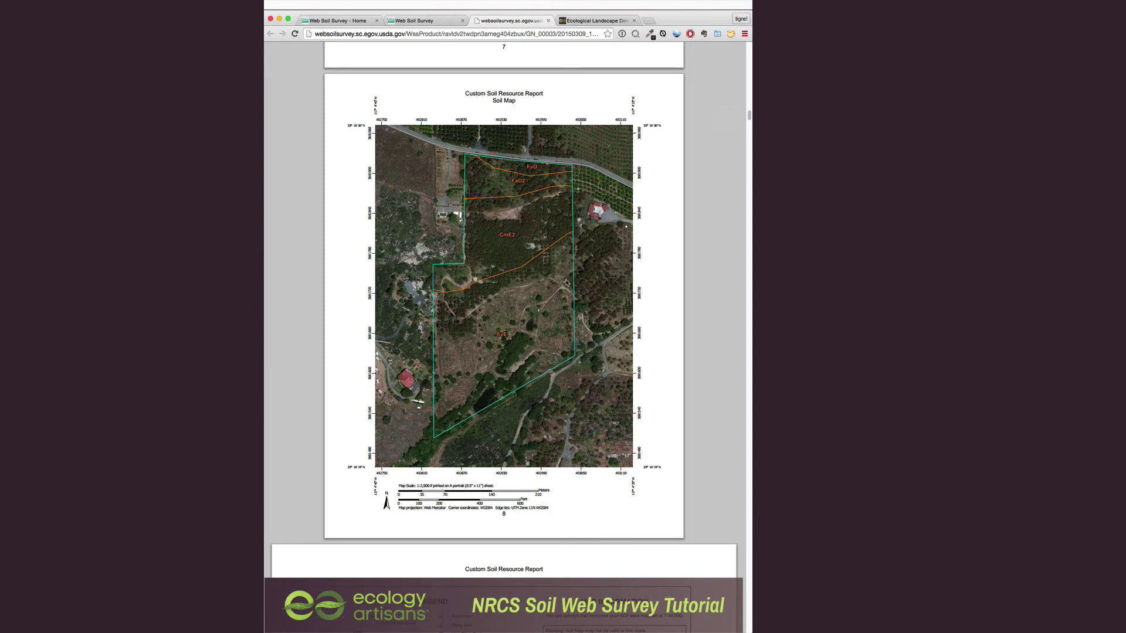
scroll(510, 351, down, 5)
scroll(527, 394, down, 8)
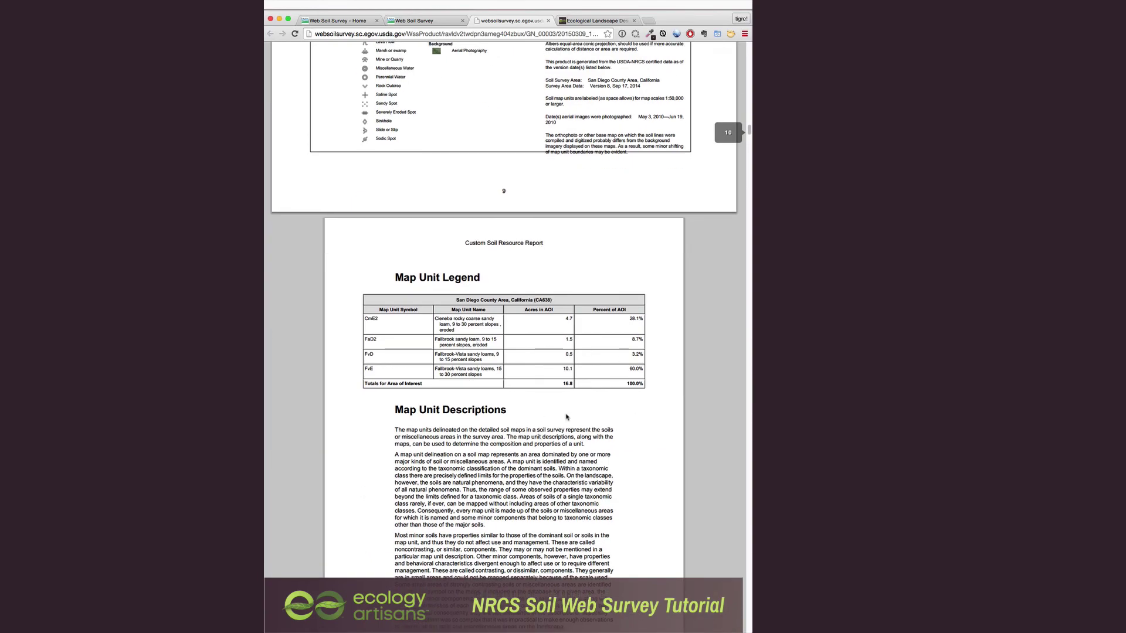
scroll(566, 415, down, 15)
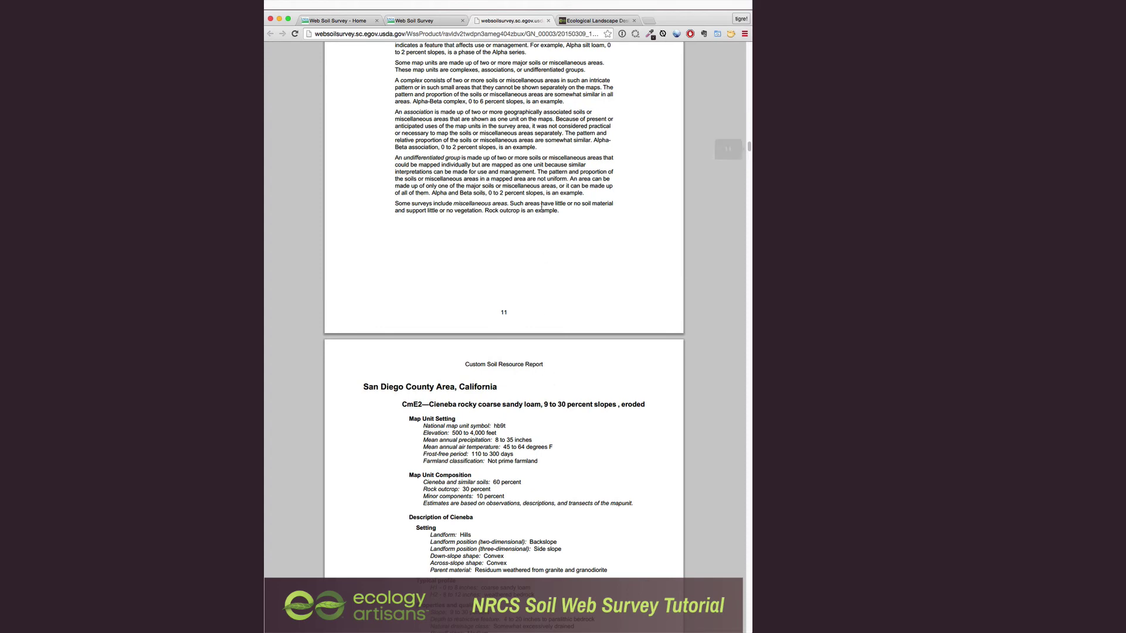
scroll(564, 307, down, 2)
scroll(564, 308, down, 2)
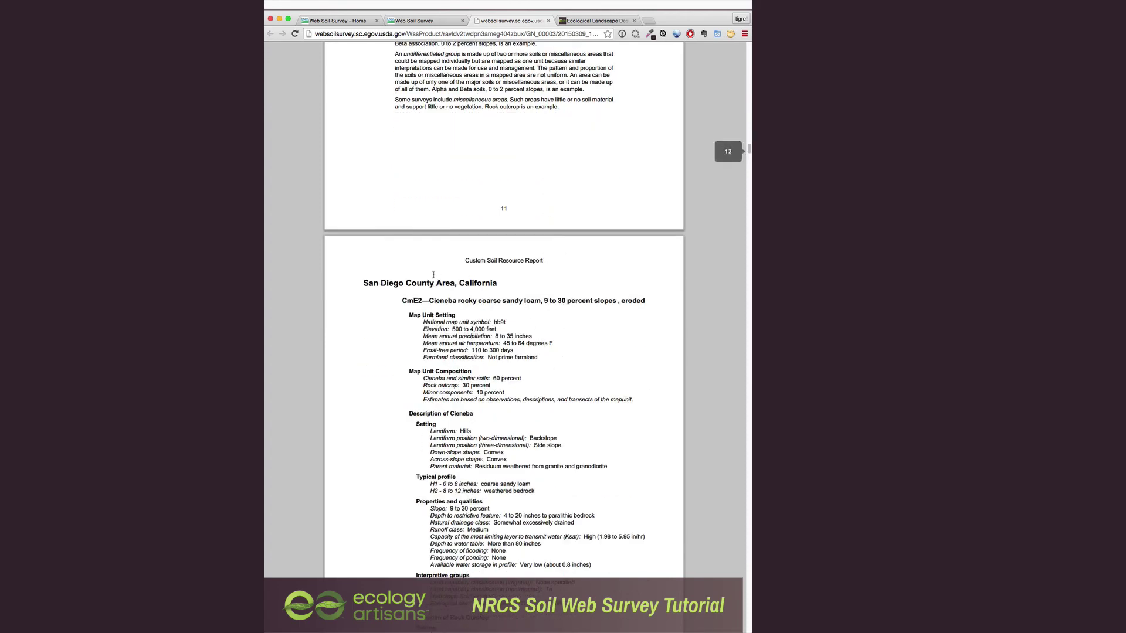
Step: Highlight the CmE2—Cieneba map unit name and setting details, then clear the highlight
drag(373, 285, 550, 532)
drag(585, 439, 566, 416)
click(566, 416)
scroll(566, 416, down, 6)
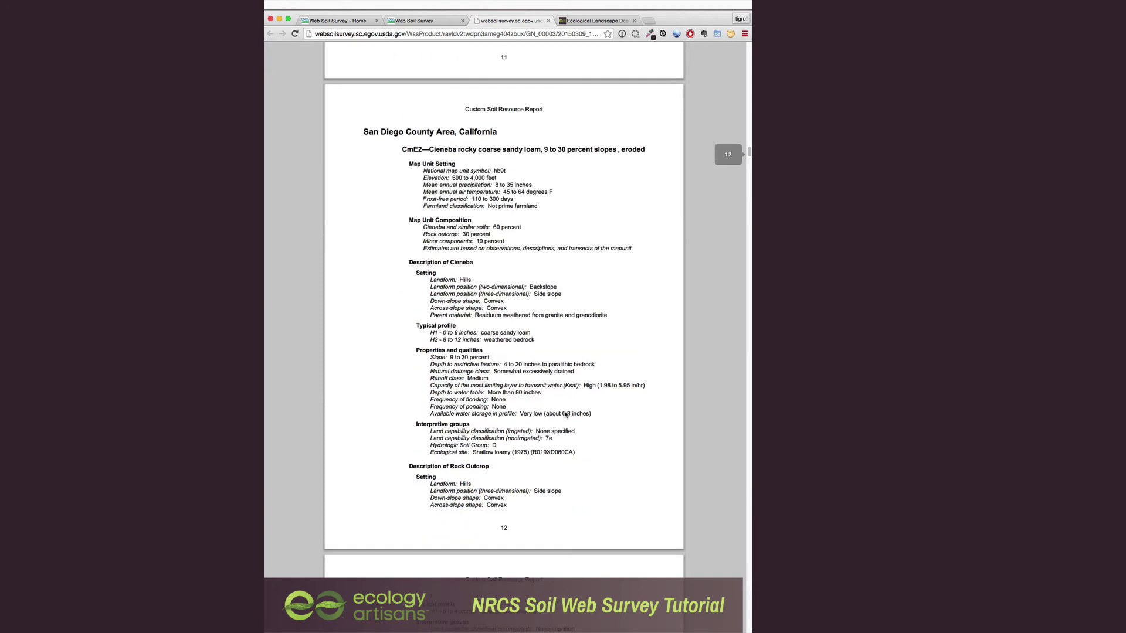
double_click(414, 148)
click(567, 365)
Step: Read on through the map unit descriptions, then switch to the Ecology Artisans homepage tab
scroll(574, 359, down, 10)
scroll(574, 360, down, 20)
scroll(575, 358, down, 20)
scroll(574, 357, up, 5)
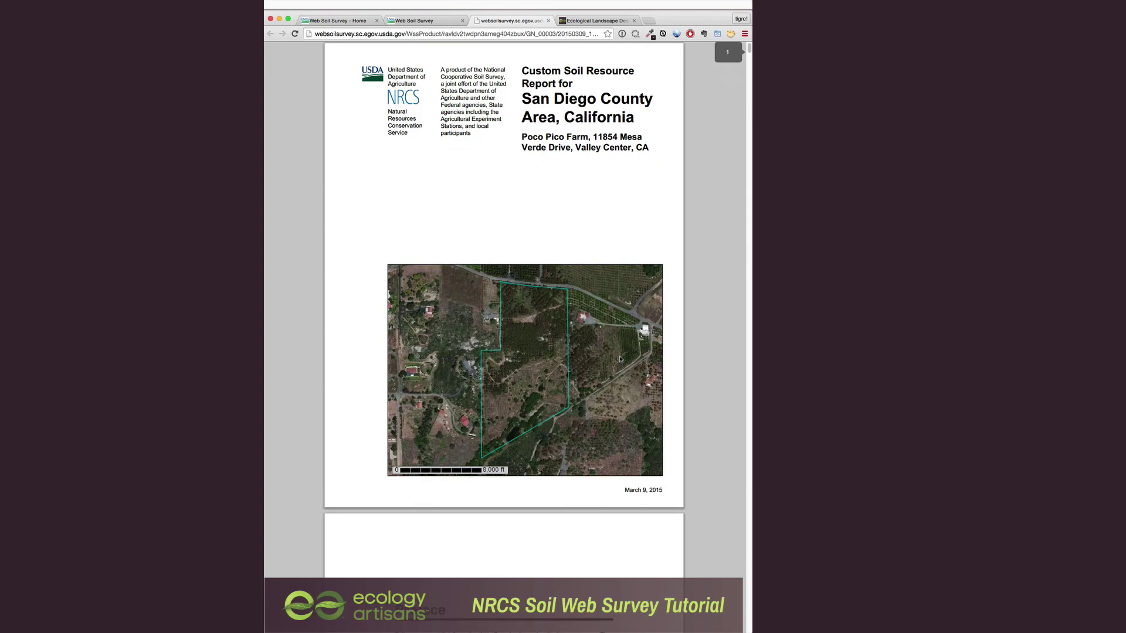
scroll(620, 359, down, 20)
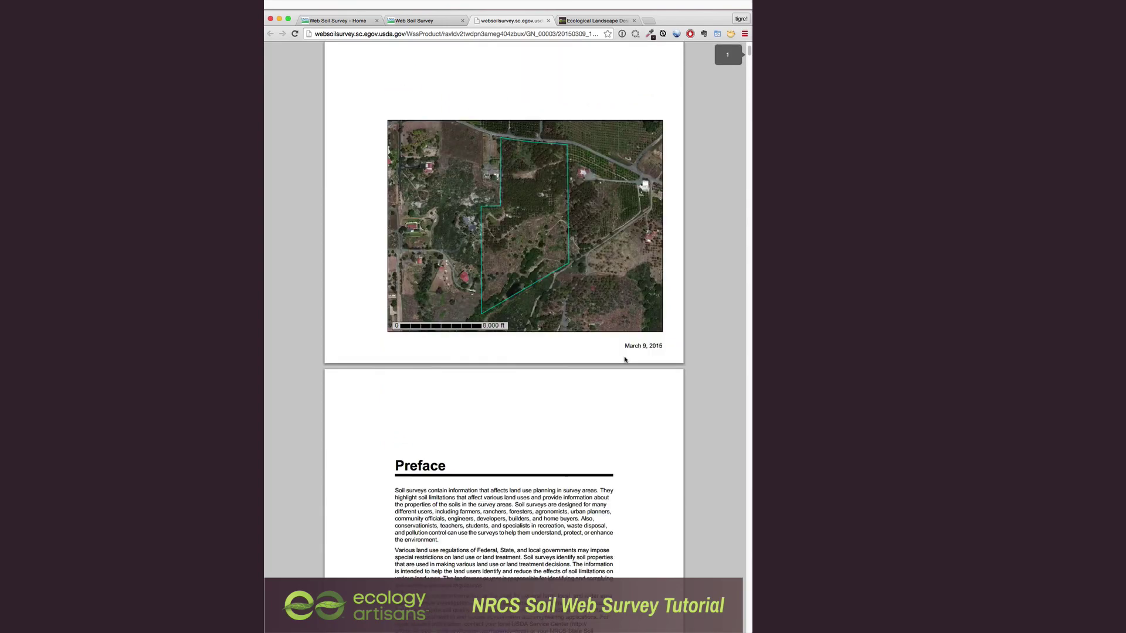
scroll(624, 359, down, 20)
scroll(624, 360, down, 20)
scroll(624, 359, down, 5)
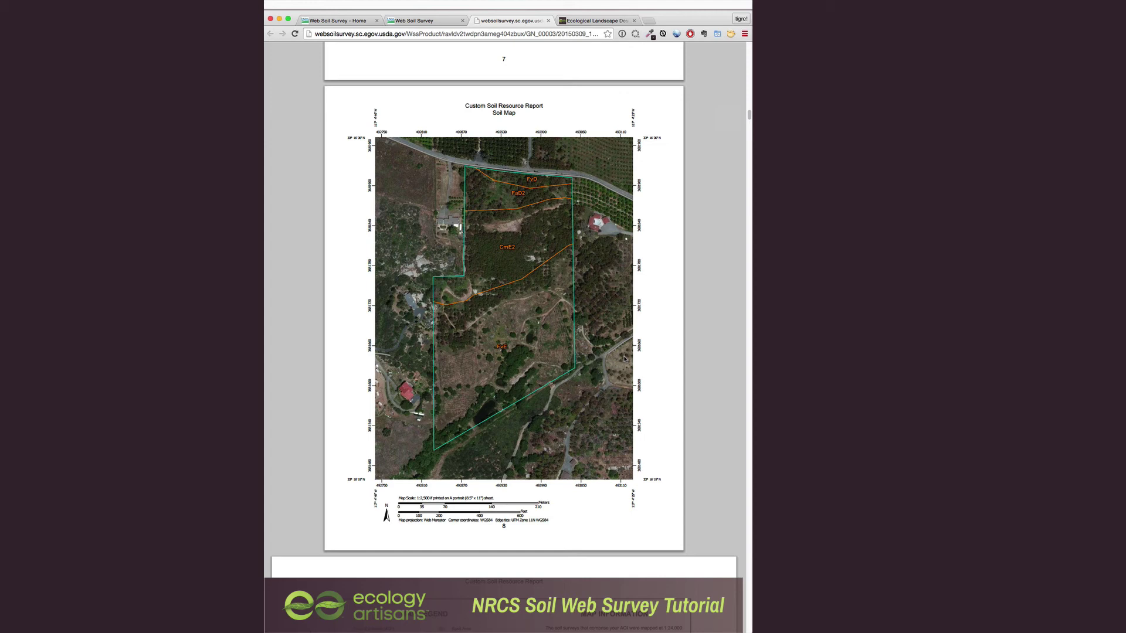
click(598, 22)
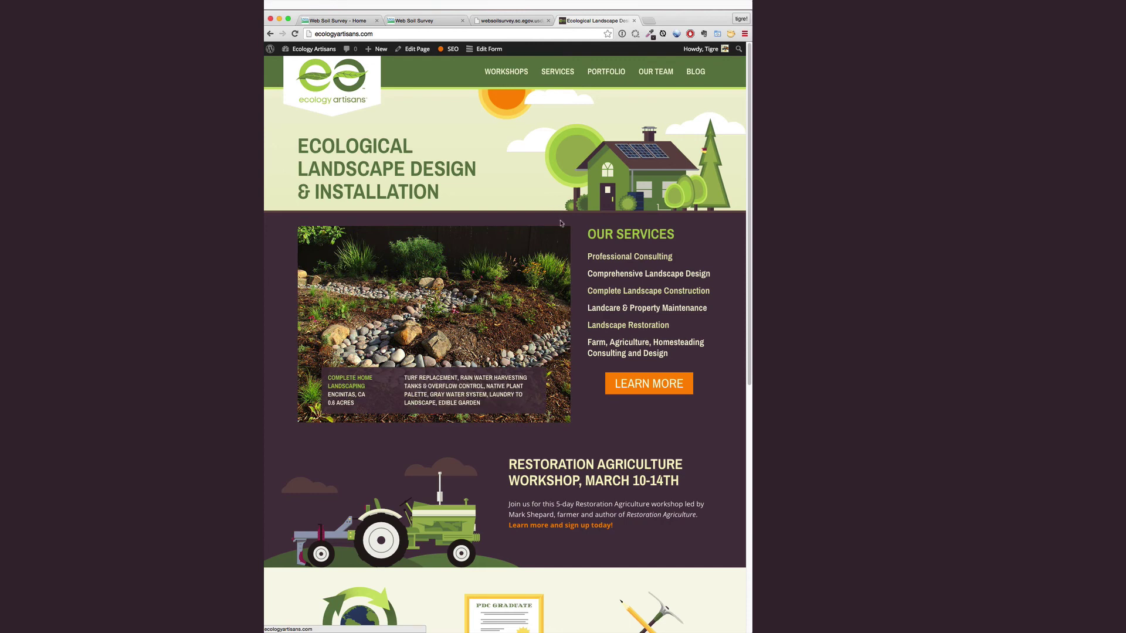
scroll(561, 244, down, 5)
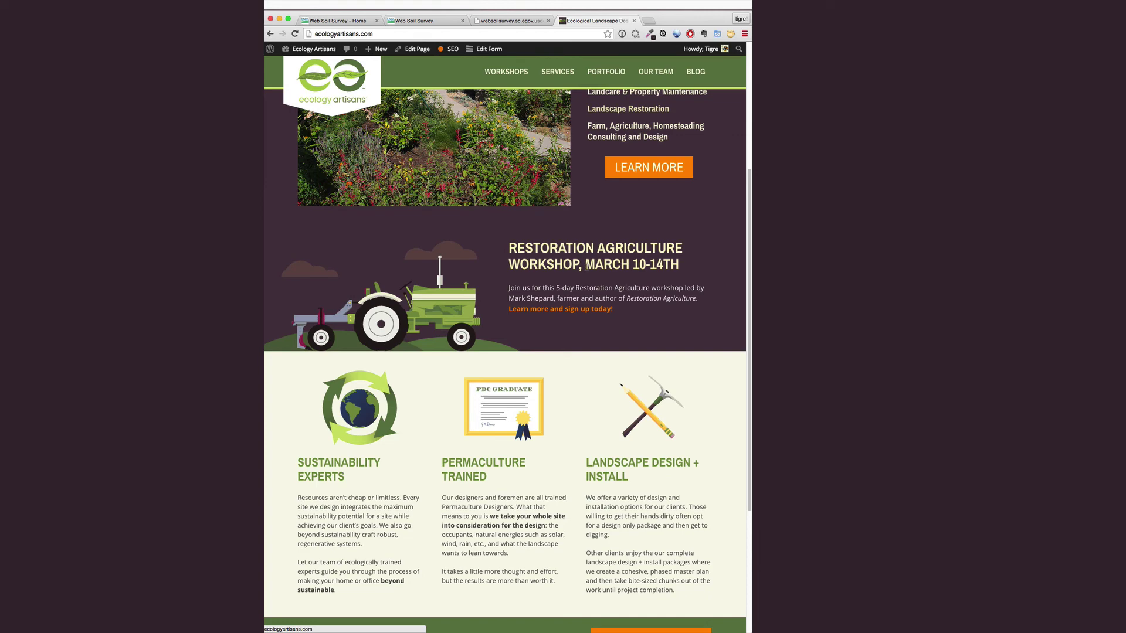
scroll(586, 267, down, 5)
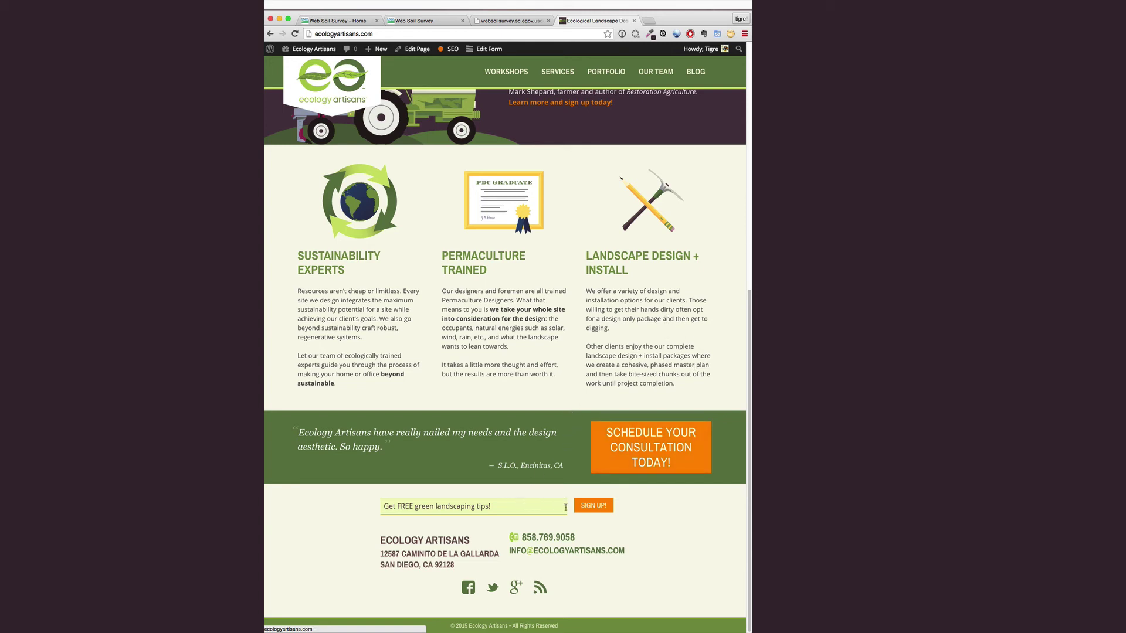
scroll(564, 504, up, 5)
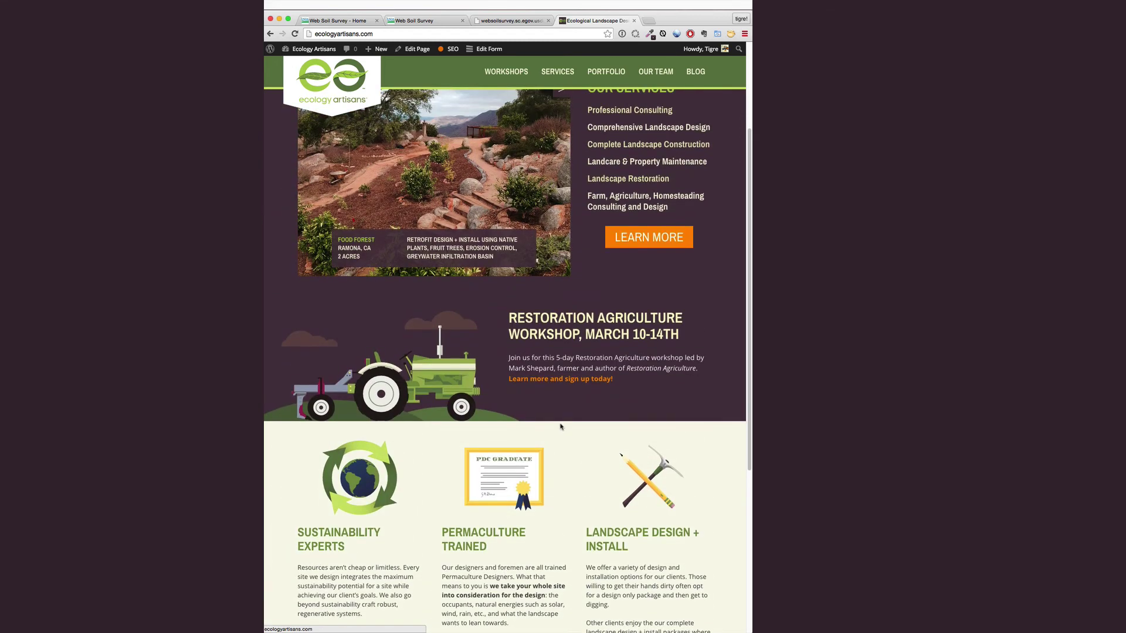
scroll(574, 413, up, 3)
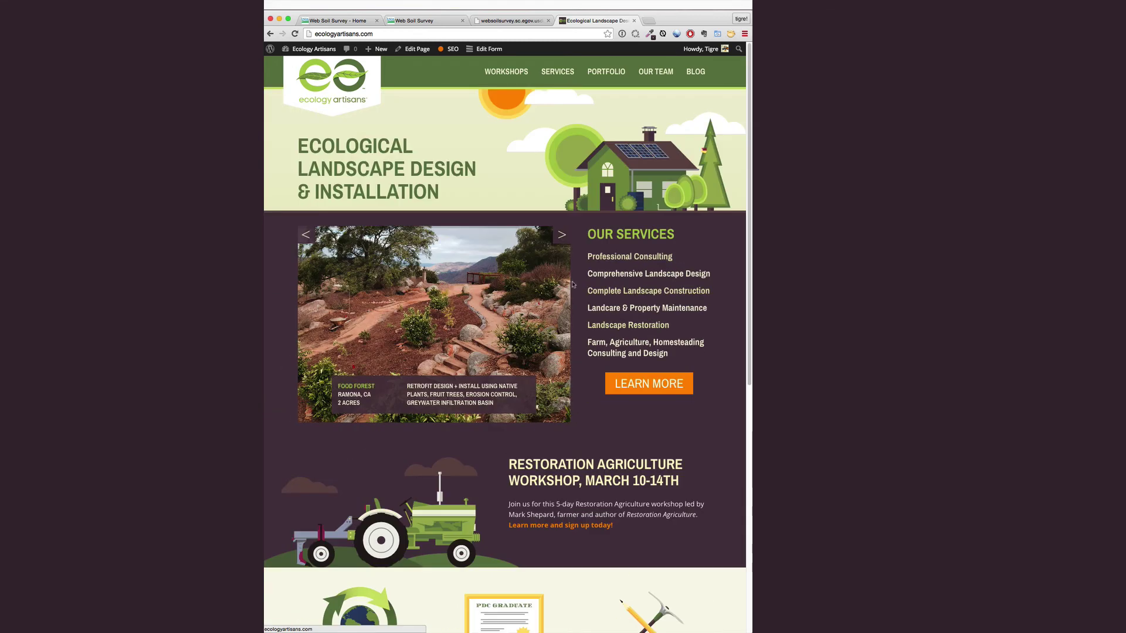
Step: Open the BLOG listing and select the post 'Permaculture Voices 2 Recap: Day 3'
click(695, 72)
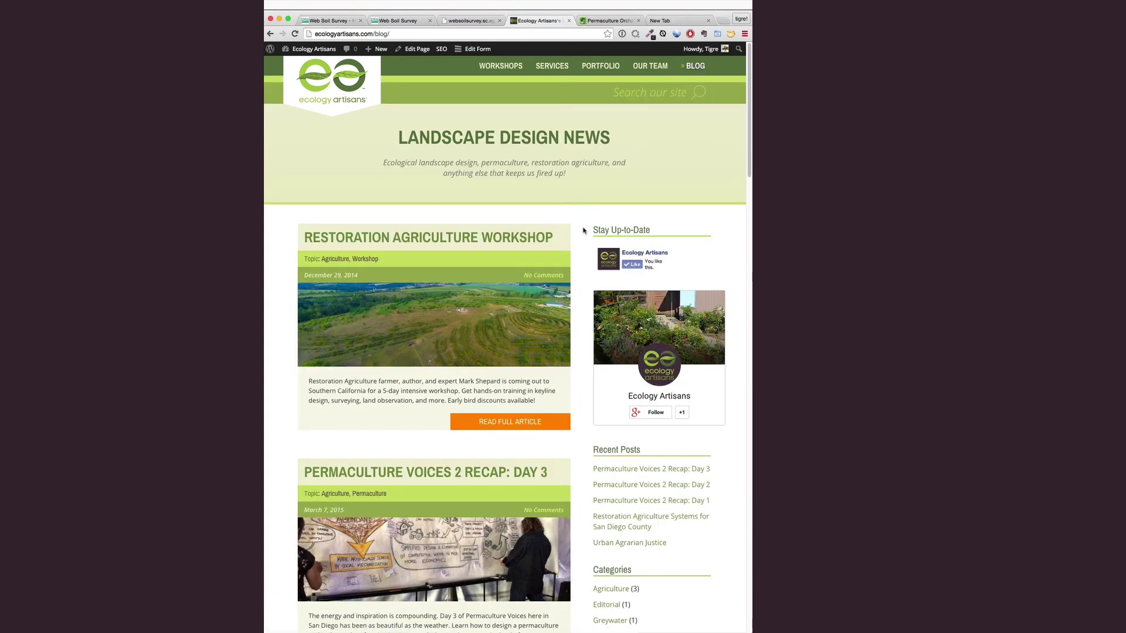
scroll(579, 301, down, 2)
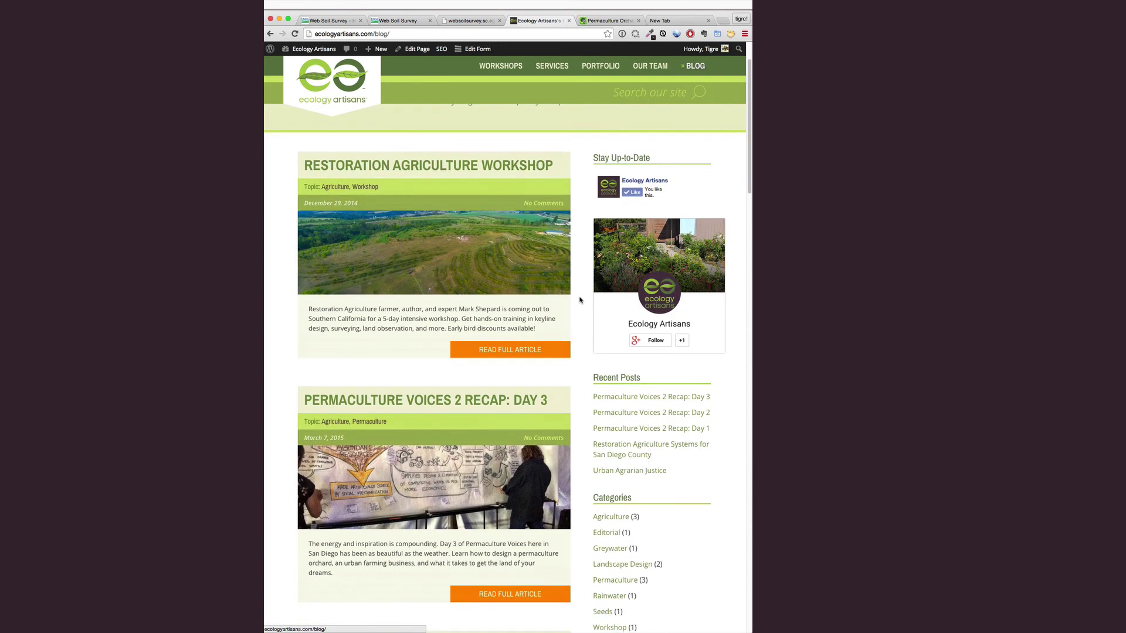
scroll(580, 300, down, 1)
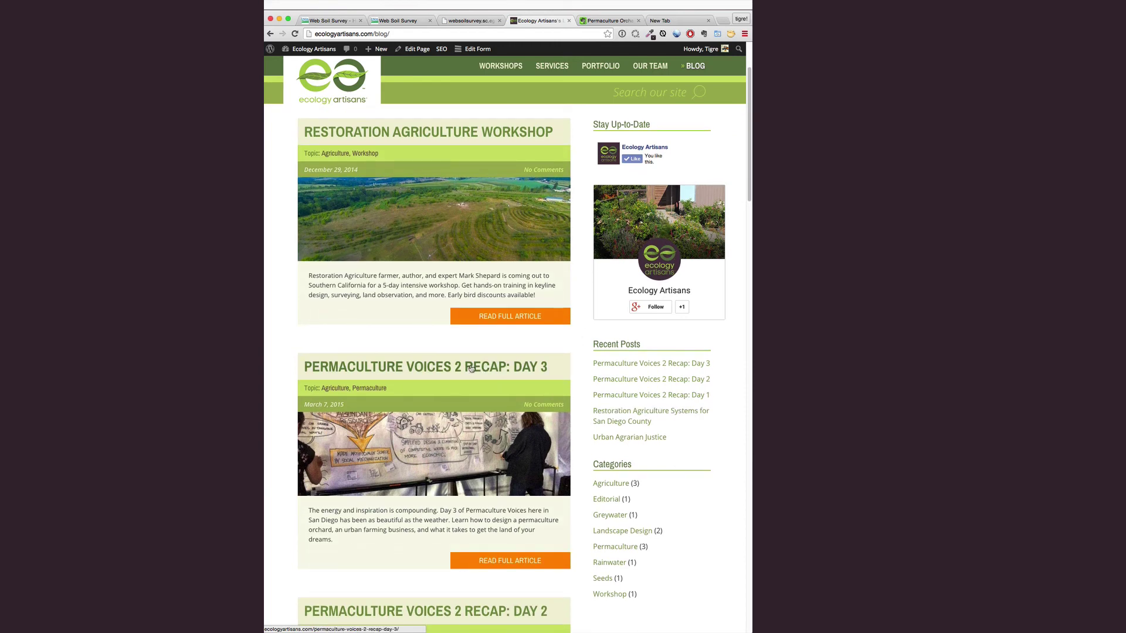
scroll(473, 375, down, 1)
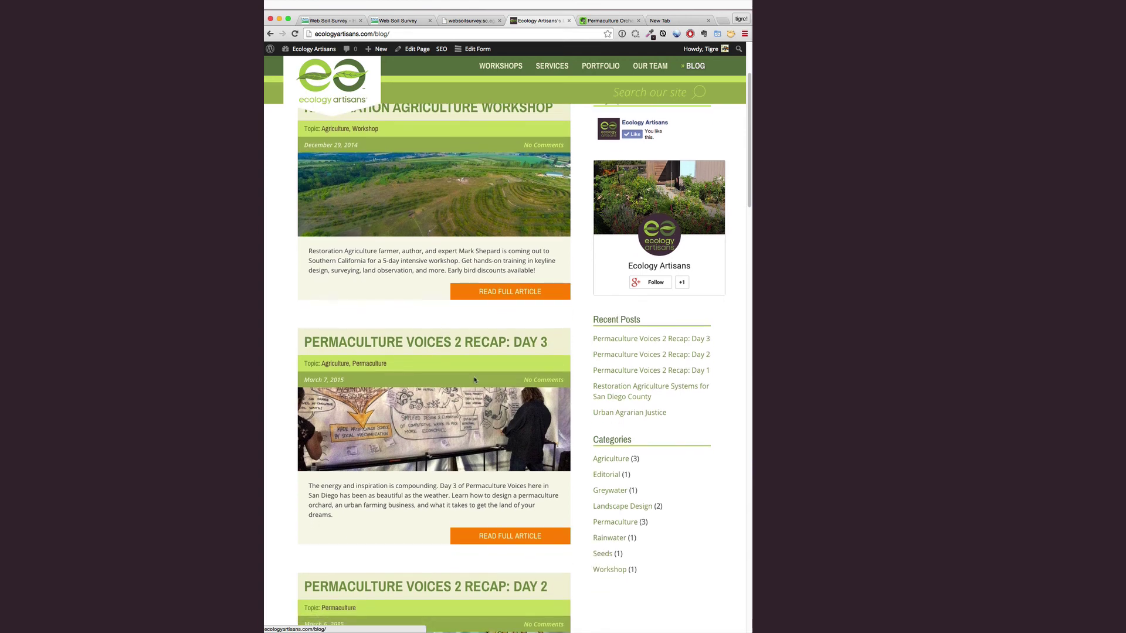
scroll(474, 380, down, 5)
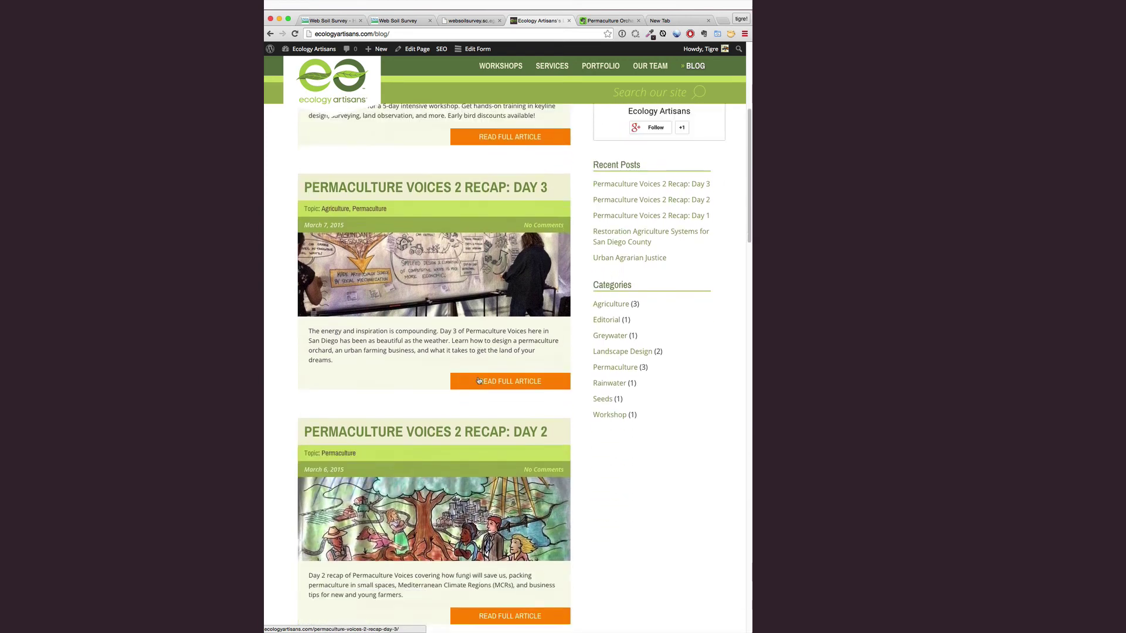
scroll(477, 380, down, 2)
scroll(478, 378, up, 5)
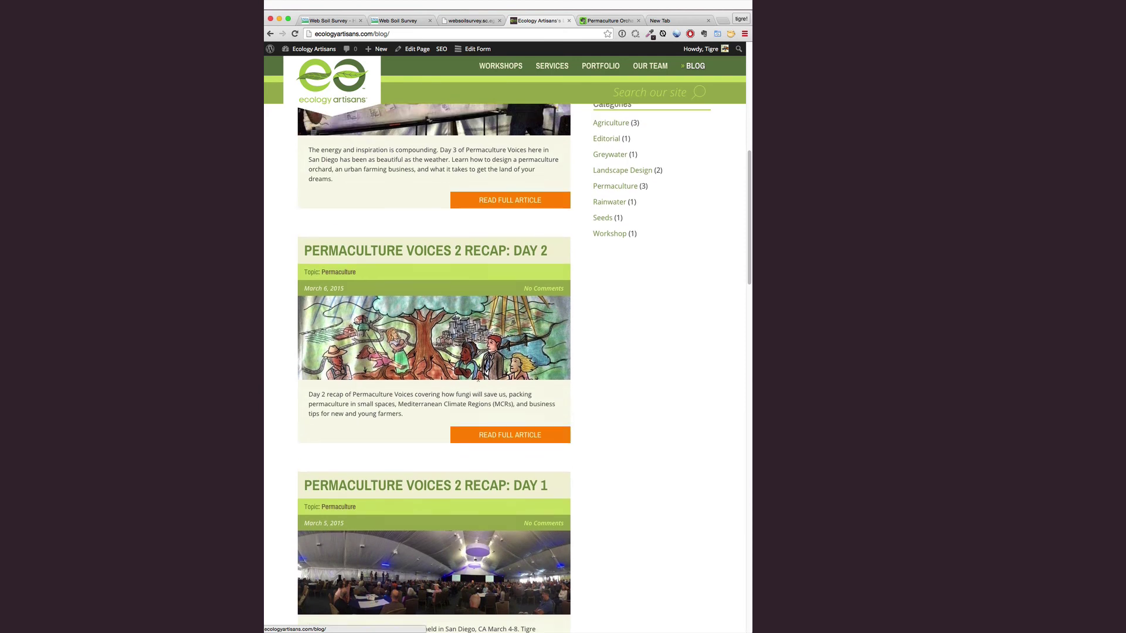
click(480, 250)
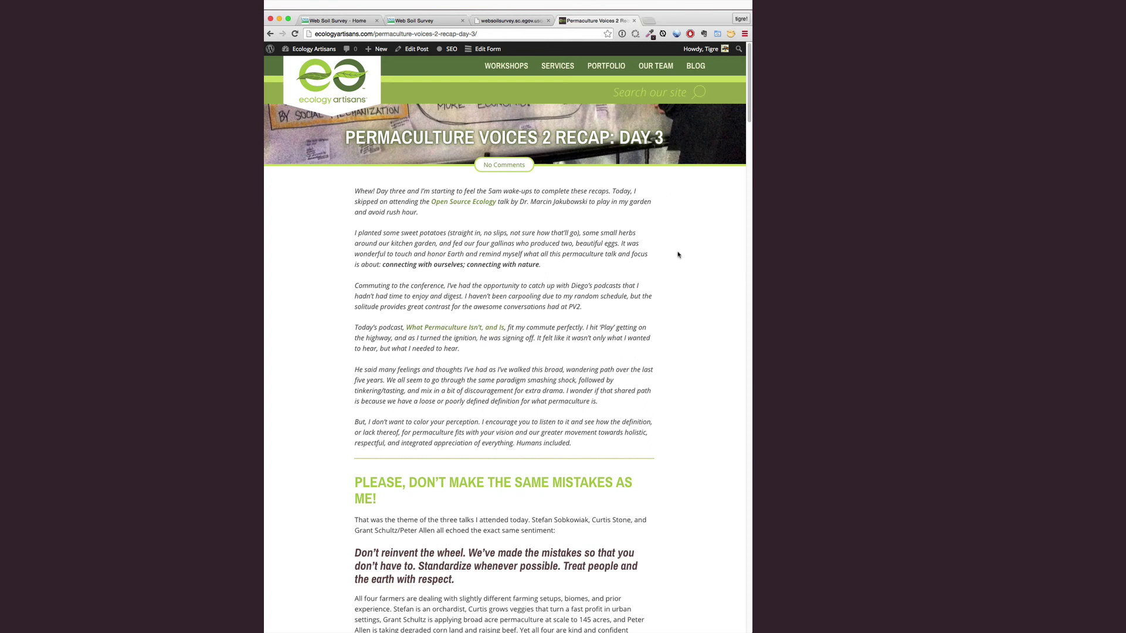
Step: Open the orchard talk's 'my notes' link at the end of the Day 3 post's orchard section
scroll(678, 255, down, 5)
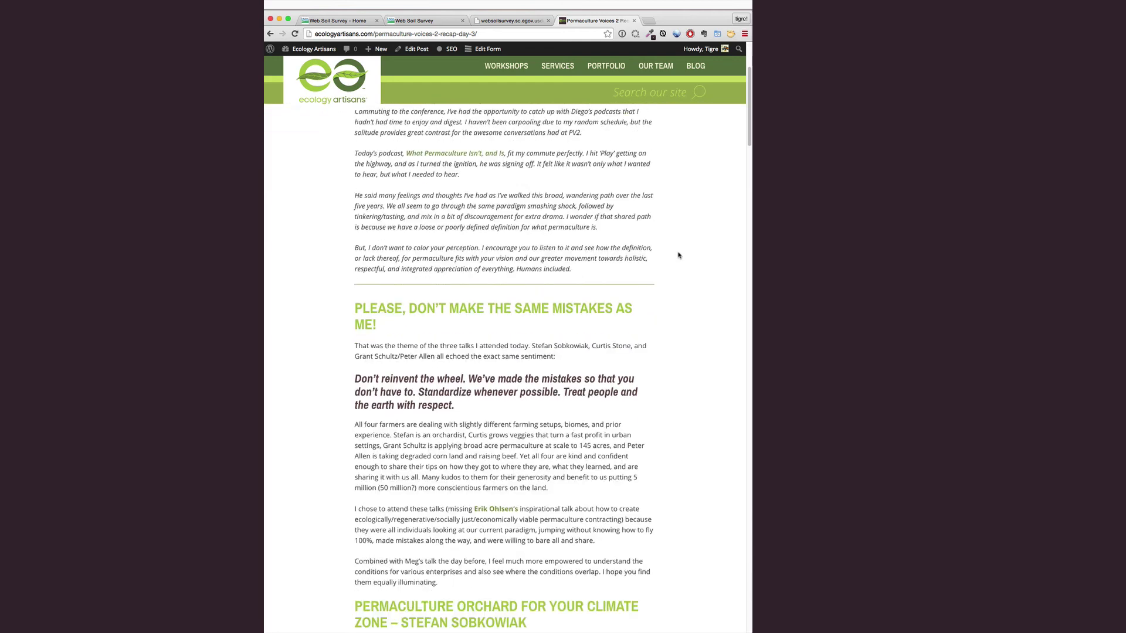
scroll(679, 255, down, 2)
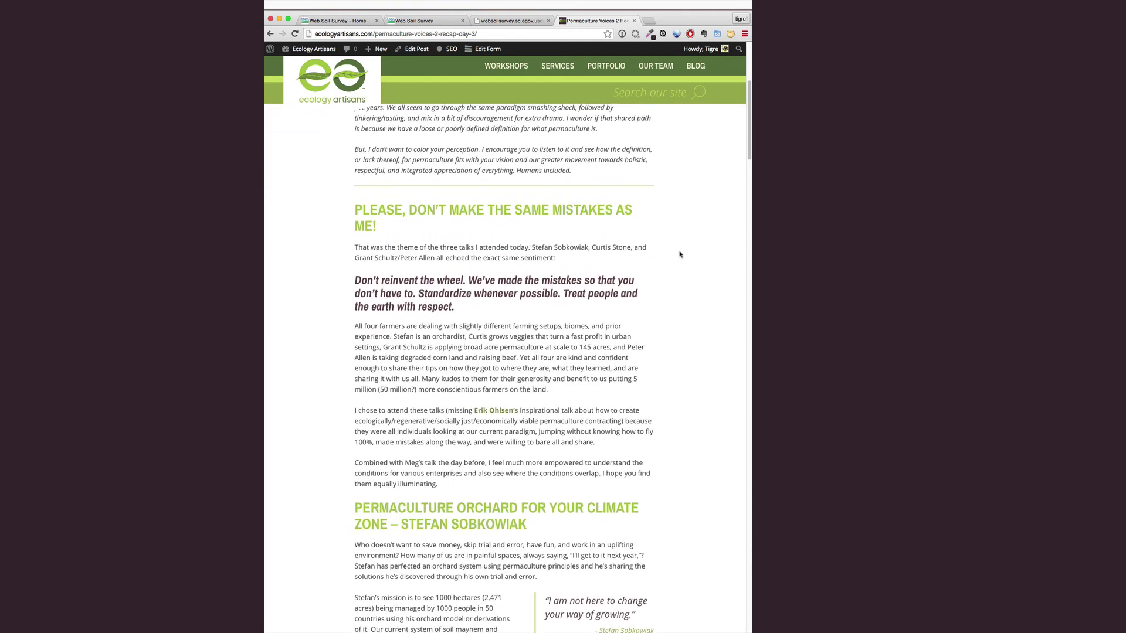
scroll(680, 254, down, 2)
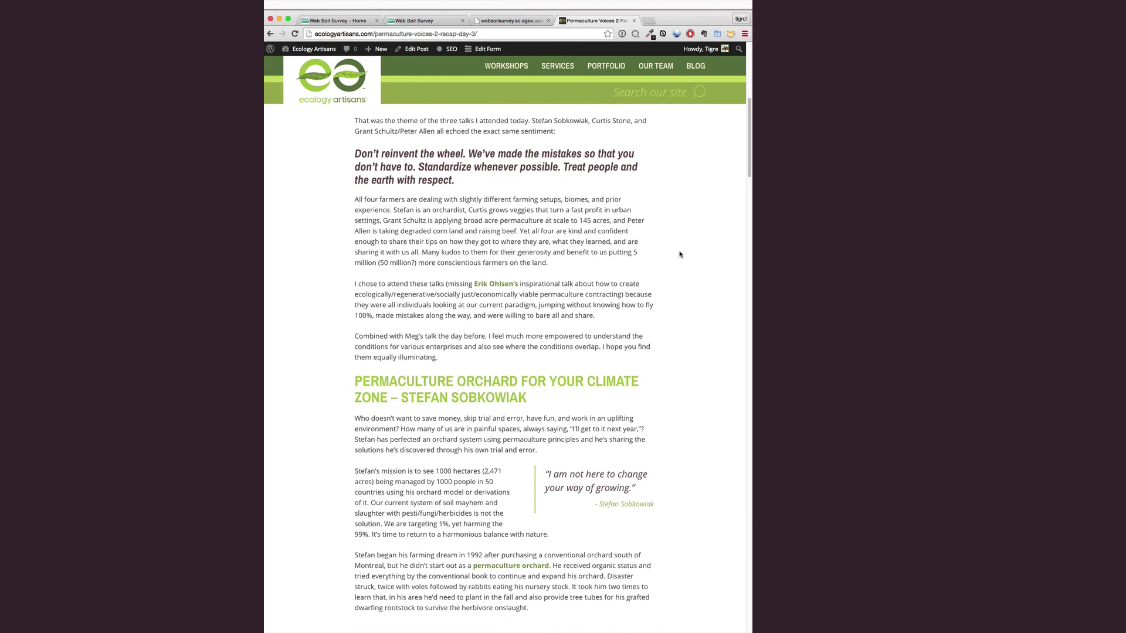
scroll(674, 340, down, 4)
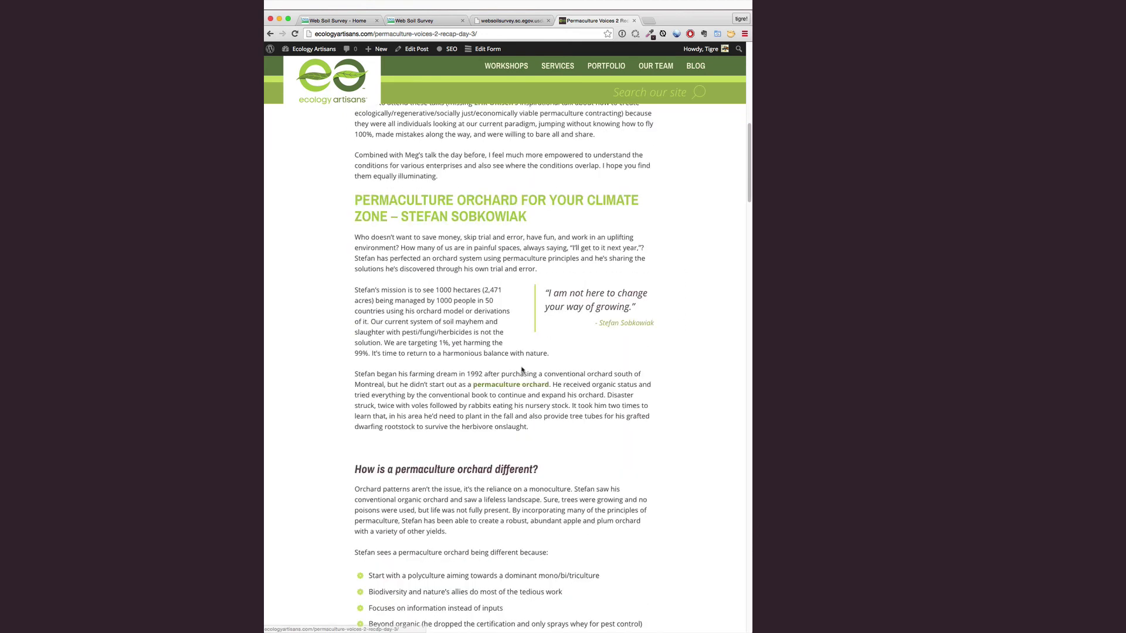
scroll(585, 340, down, 10)
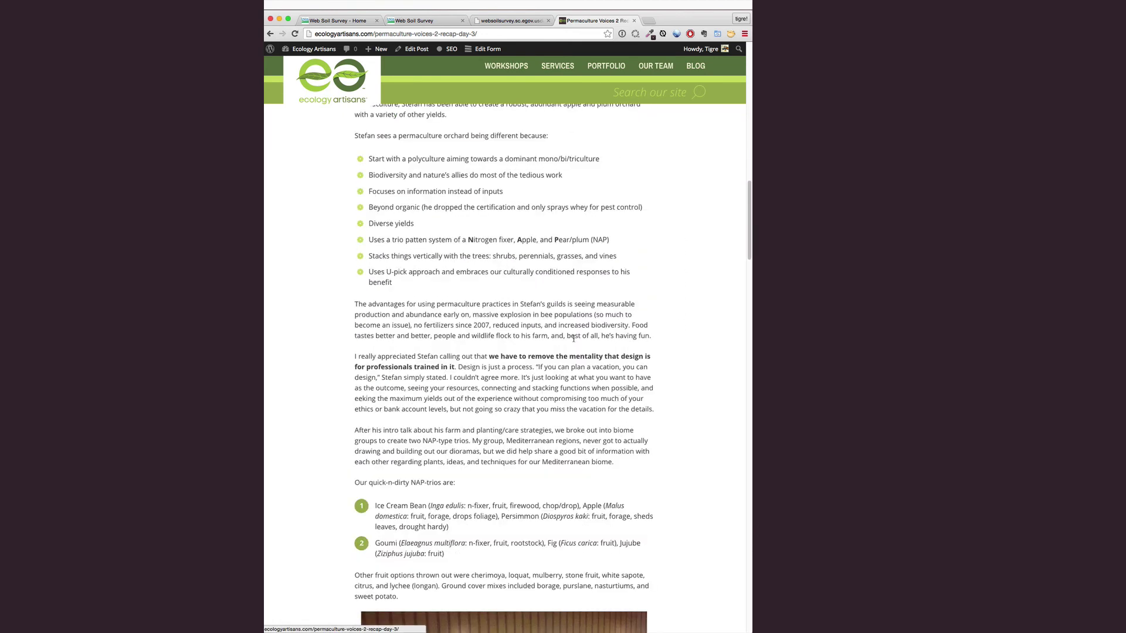
scroll(573, 341, down, 6)
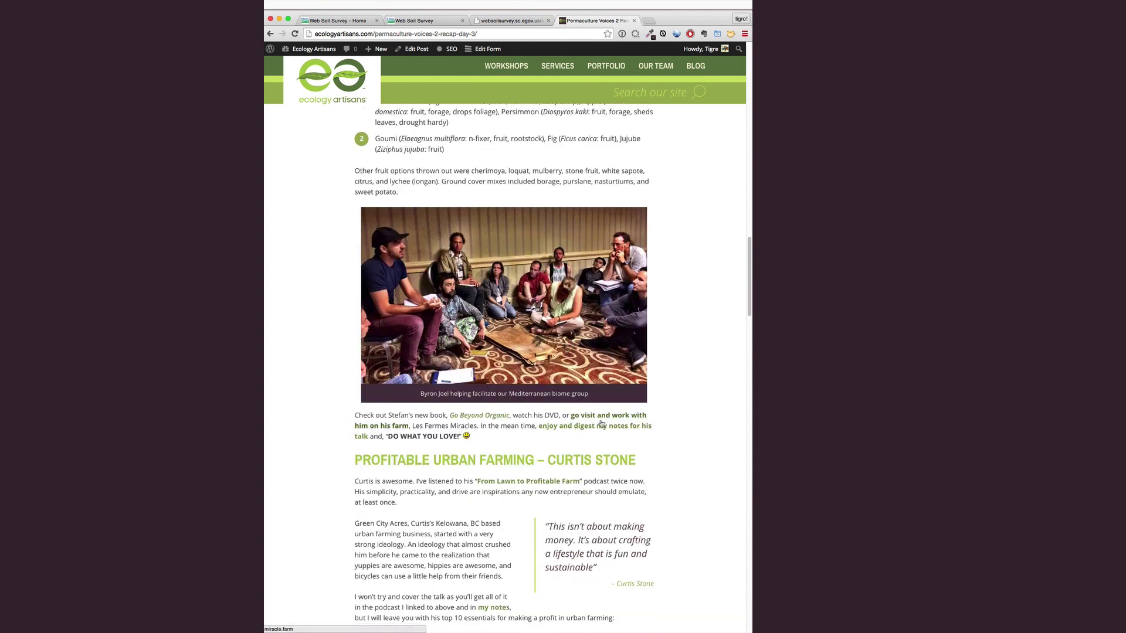
click(601, 427)
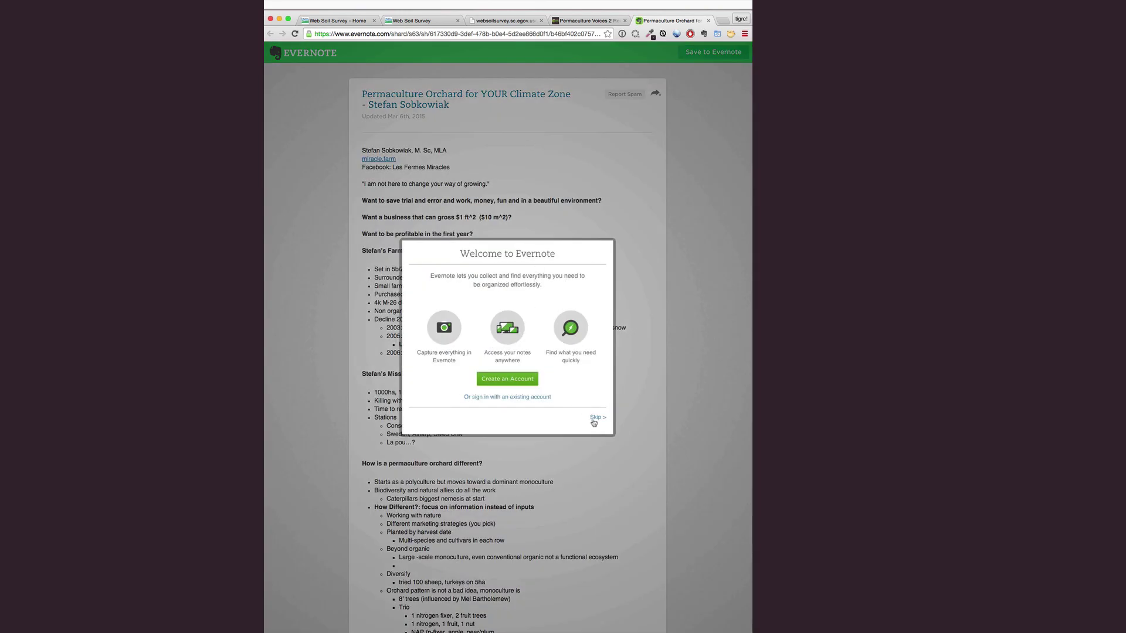
Step: Skim the shared orchard talk notes' farm background section, then go back to the Ecology Artisans homepage
click(596, 418)
scroll(509, 224, down, 20)
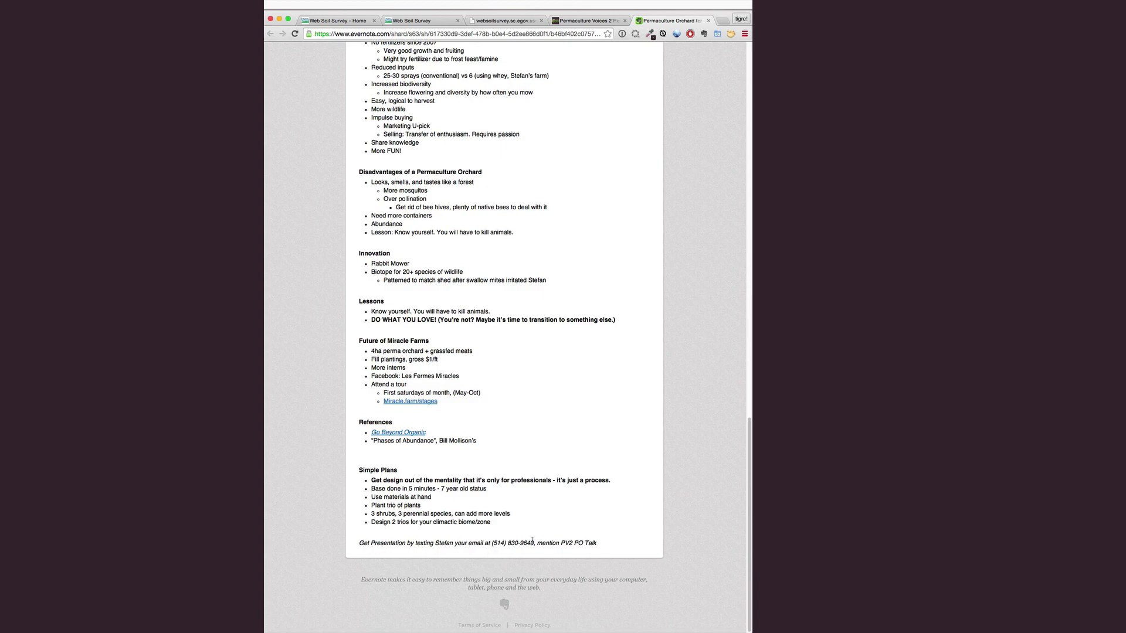
scroll(549, 540, up, 20)
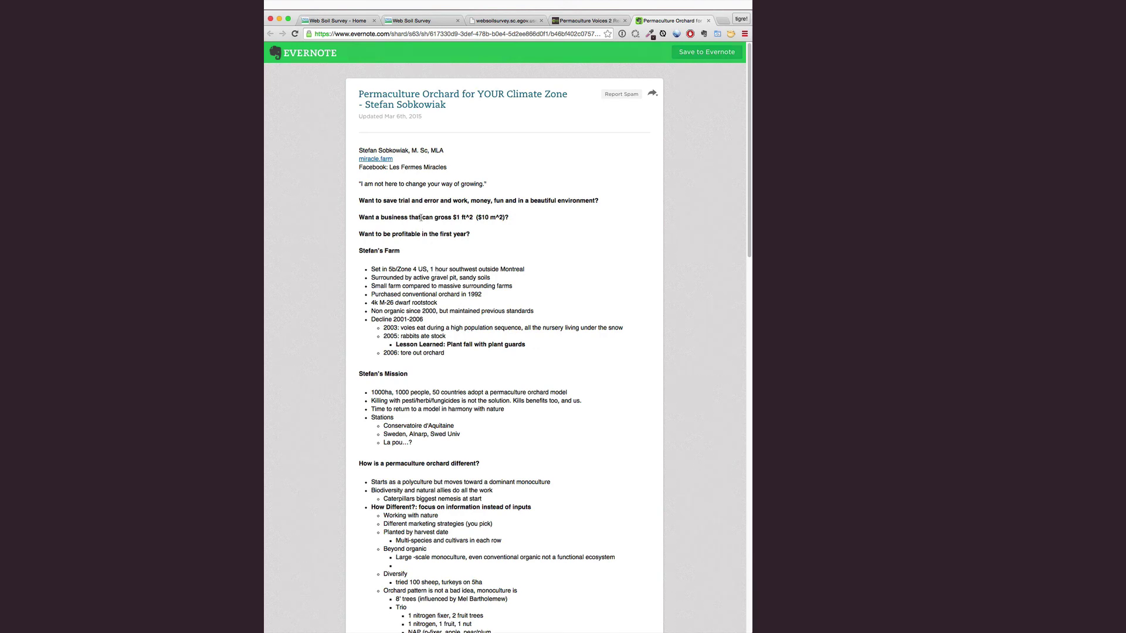
drag(421, 218, 445, 355)
click(462, 284)
key(ctrl+shift+Tab)
click(350, 80)
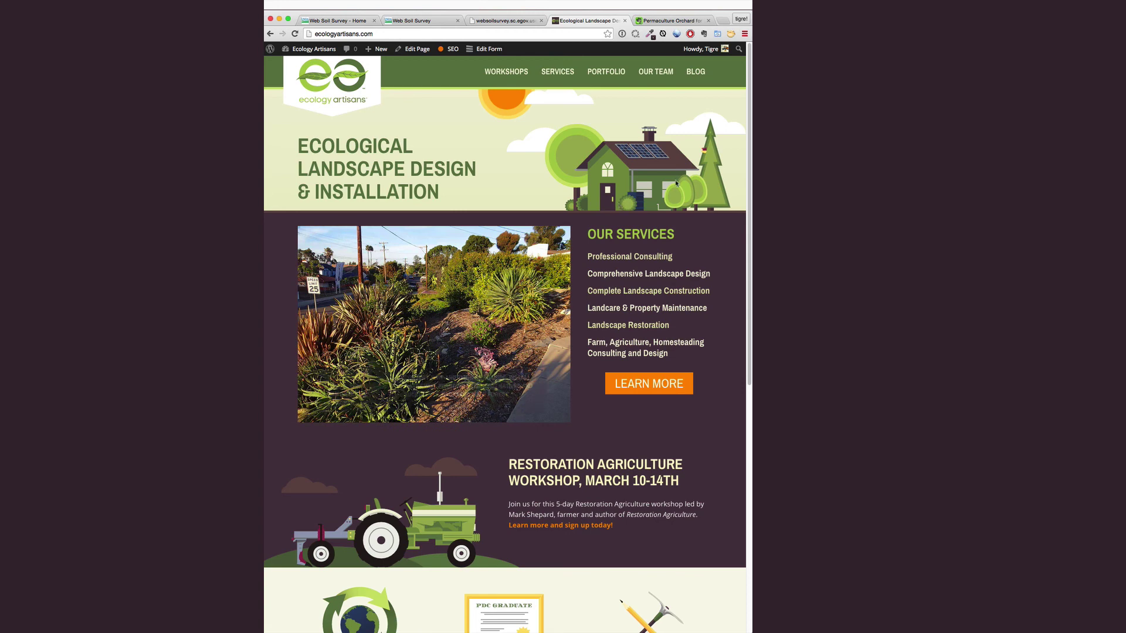